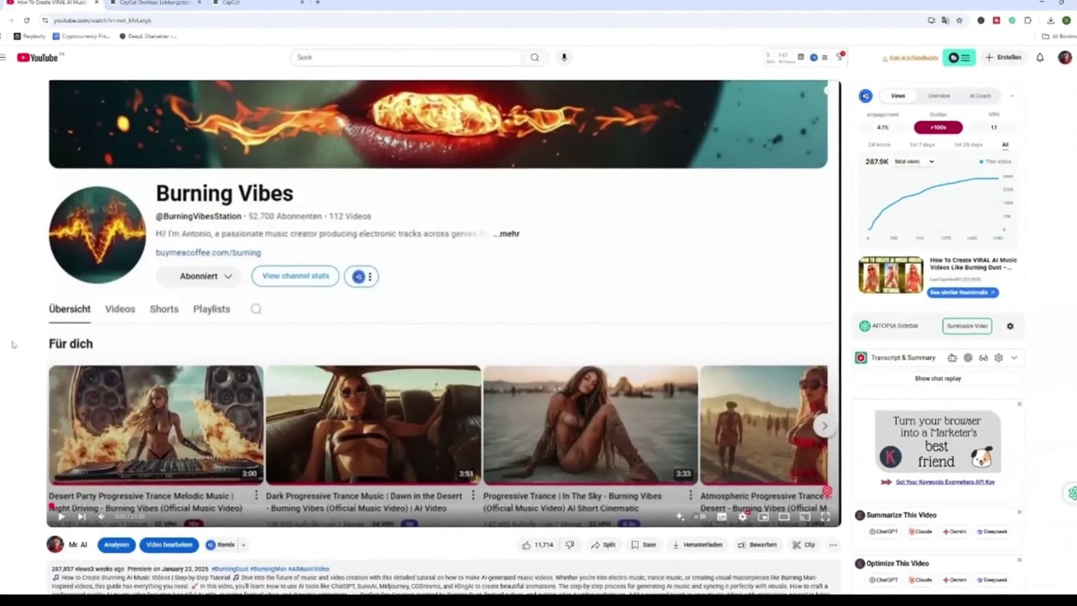
Start the free download of the CapCut desktop app from the editor page
scroll(25, 343, down, 7)
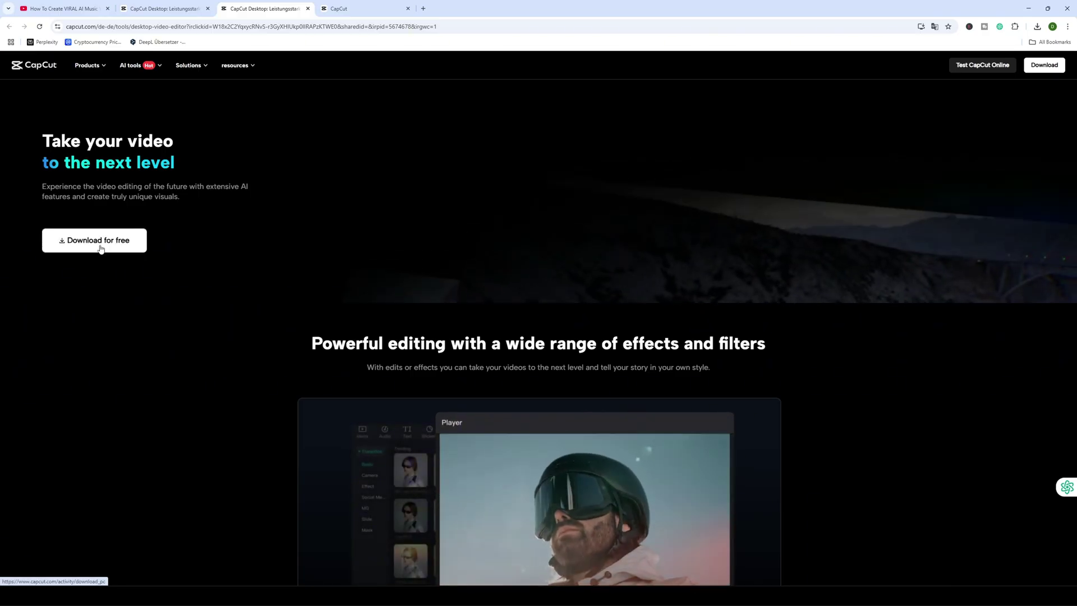
click(99, 245)
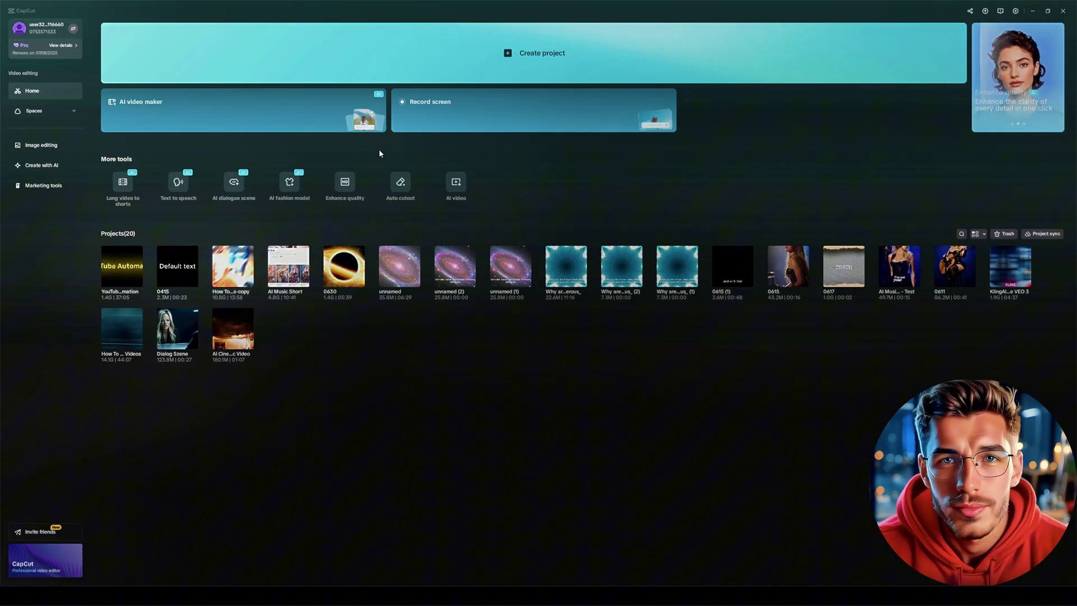
Open the AI video maker from the CapCut home screen and browse its templates and recent projects
click(163, 111)
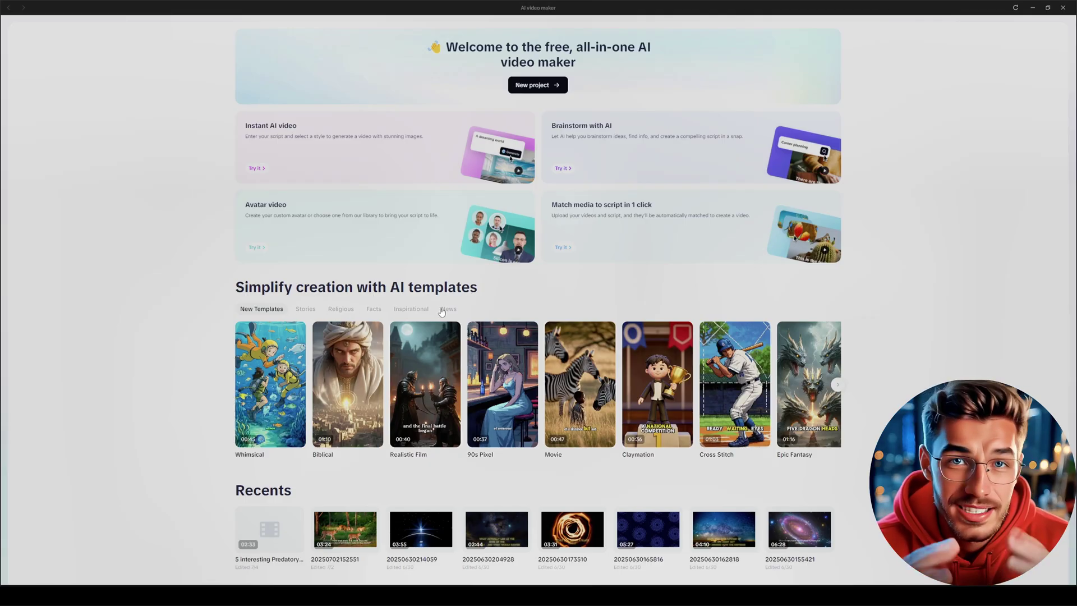
mouse_move(473, 381)
mouse_move(788, 393)
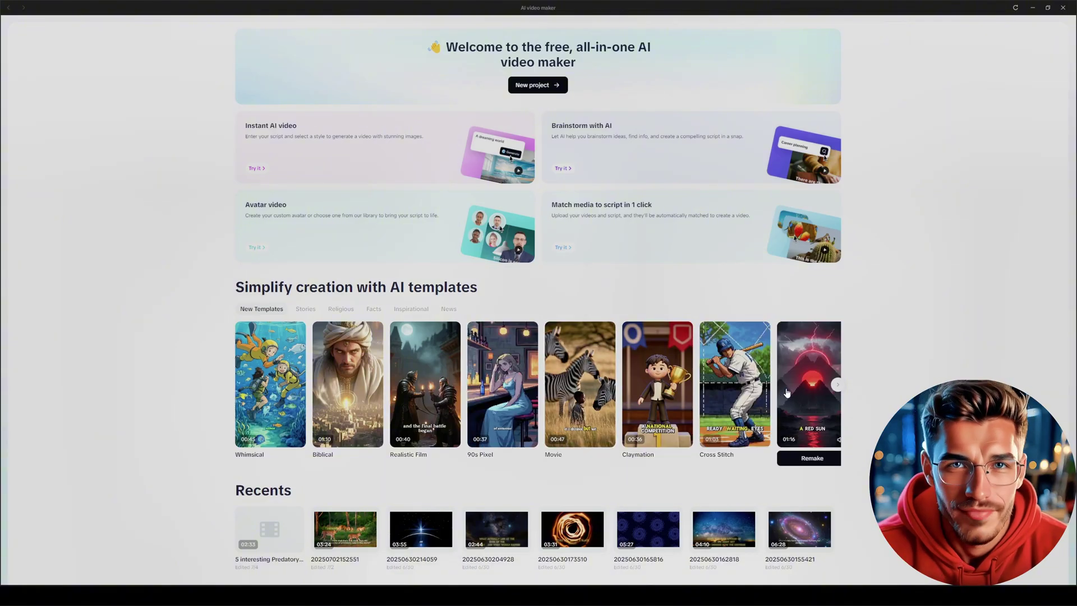
scroll(787, 393, down, 1)
scroll(790, 391, up, 1)
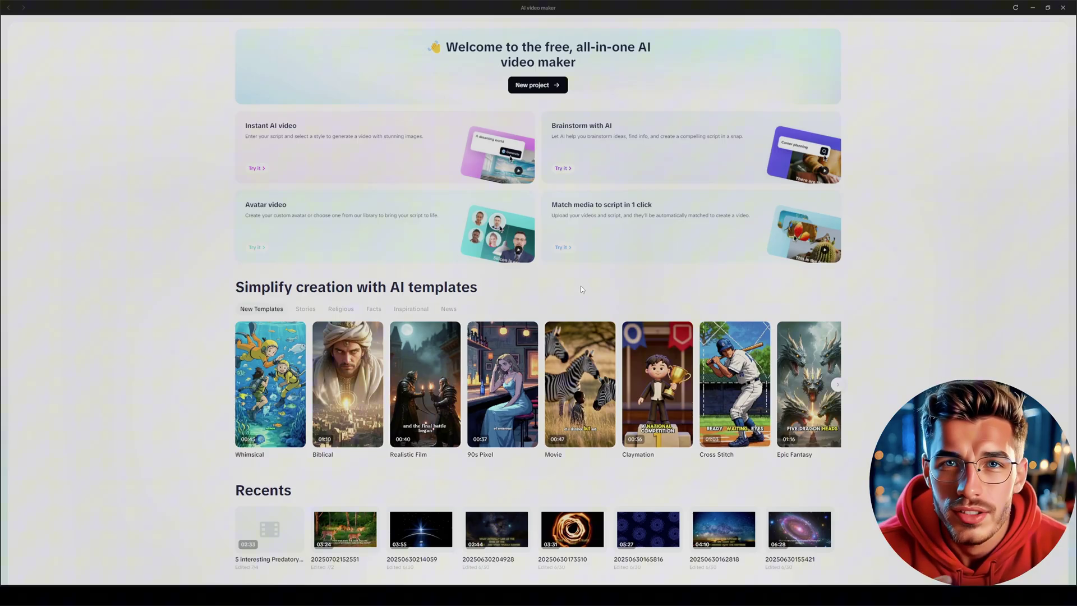
Start a new blank AI video maker project
click(536, 85)
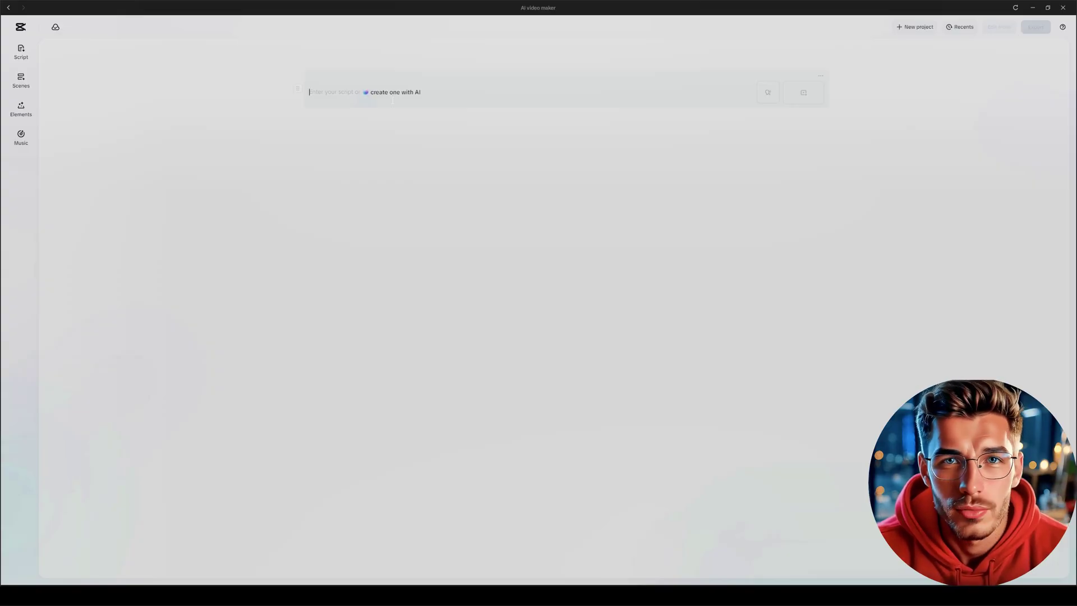
Open the AI script writer, expand writing style and more requirements, and enter the topic 'Predatory Cat Facts'
click(395, 93)
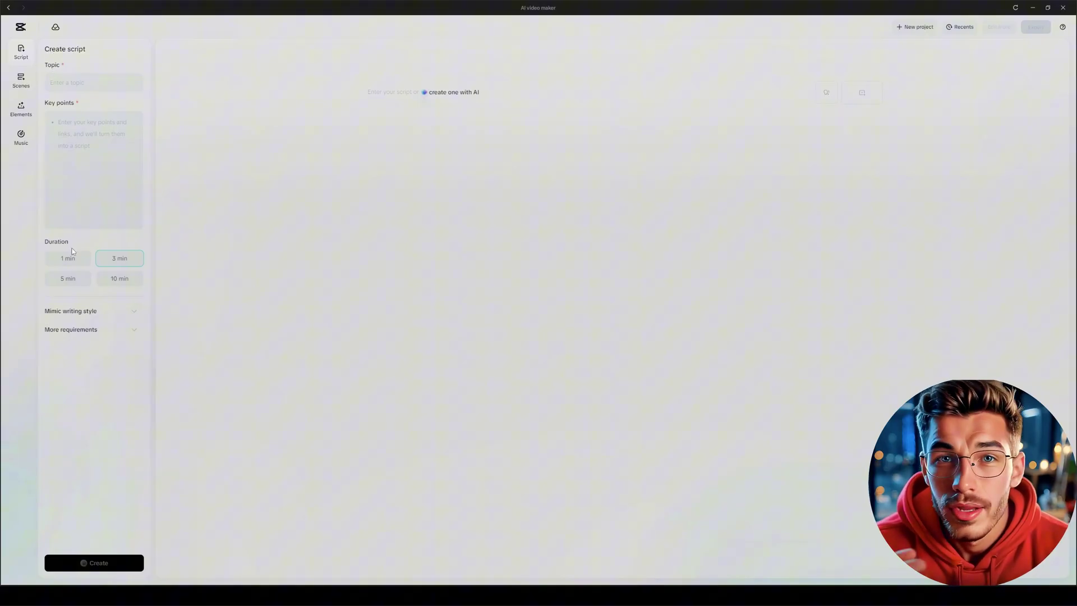
click(66, 310)
click(67, 425)
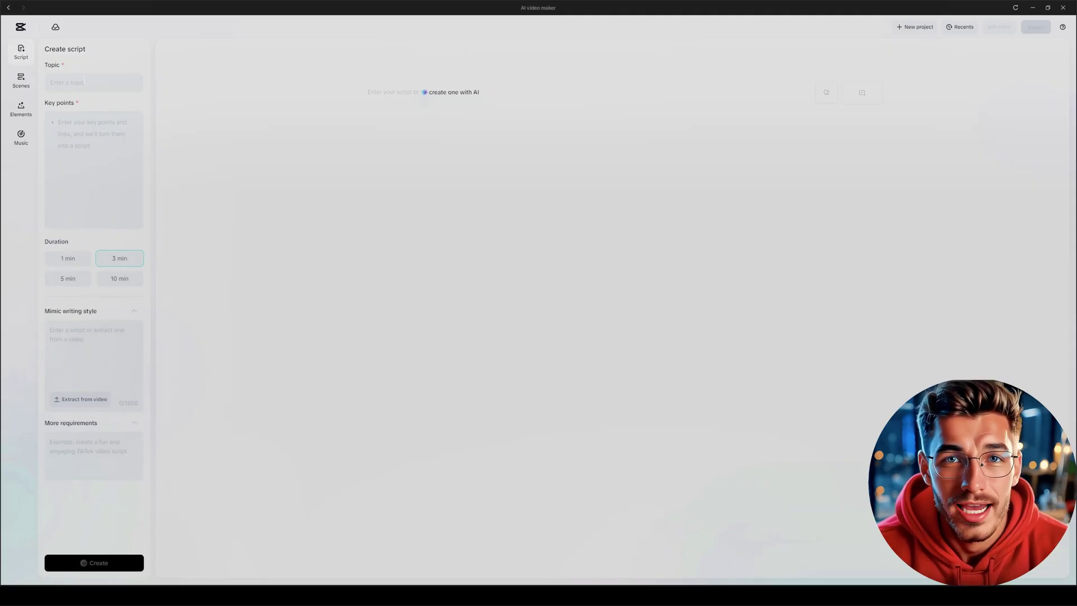
click(84, 82)
text(Predatory Cat Facts)
key(BackSpace)
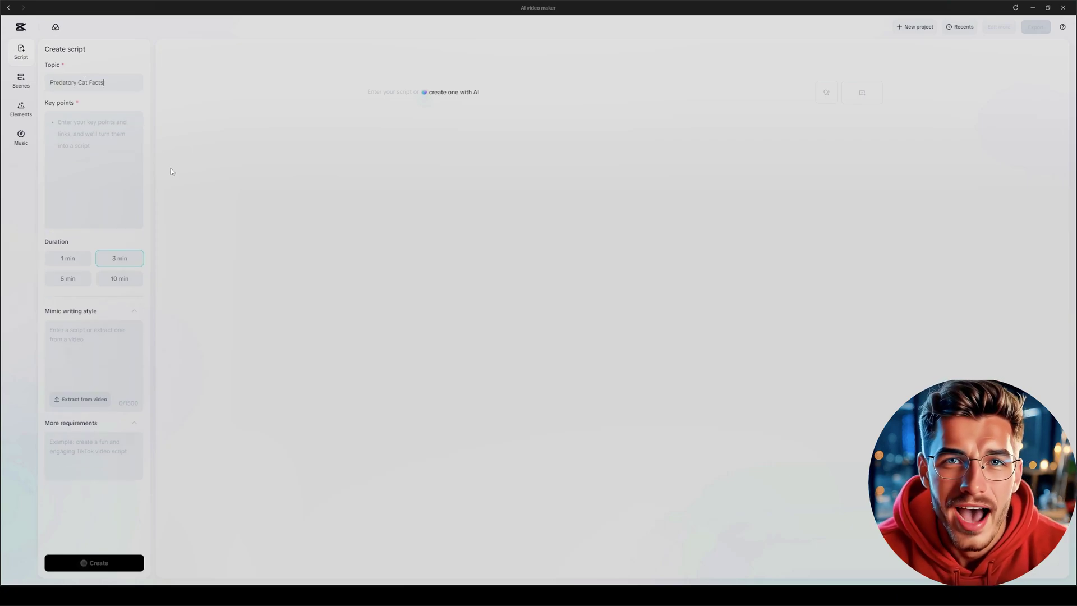
click(93, 150)
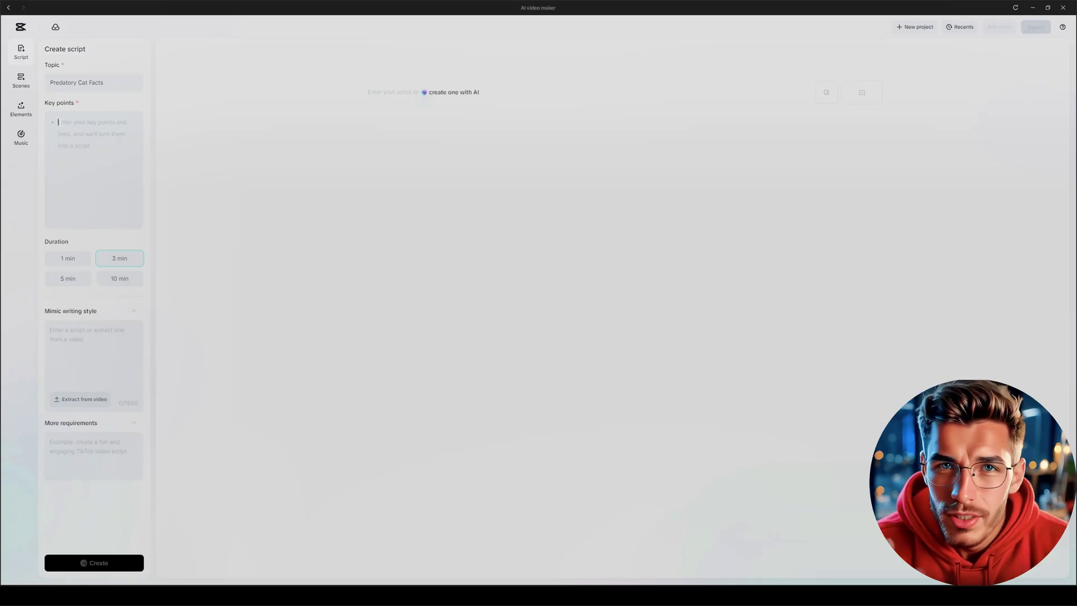
Paste key points requesting an engaging video on 5 predatory cat facts: Lion, Tiger, Jaguar, Puma, Leopard
text(Create an engaging video based on 5 interesting Predatory Cat Facts, include Lion, Tiger, Jaguar, Puma and Leopard.)
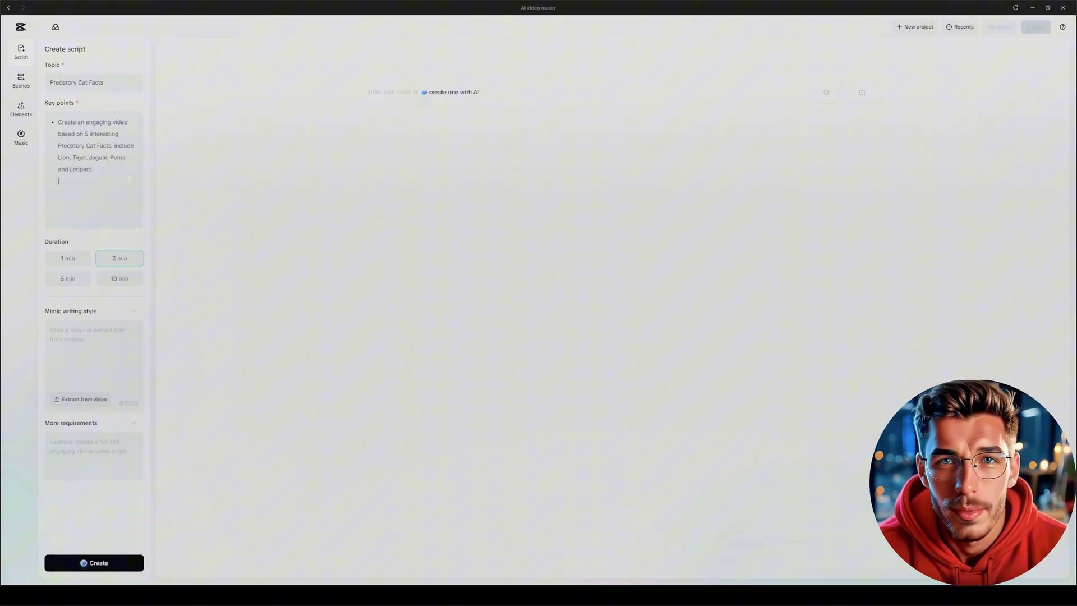
triple_click(102, 157)
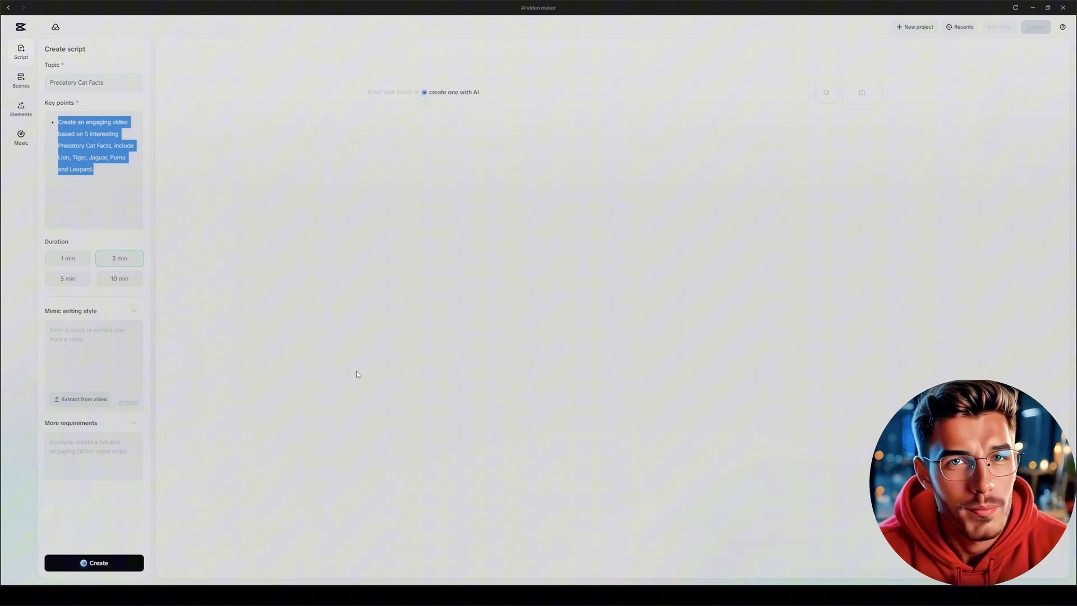
click(59, 124)
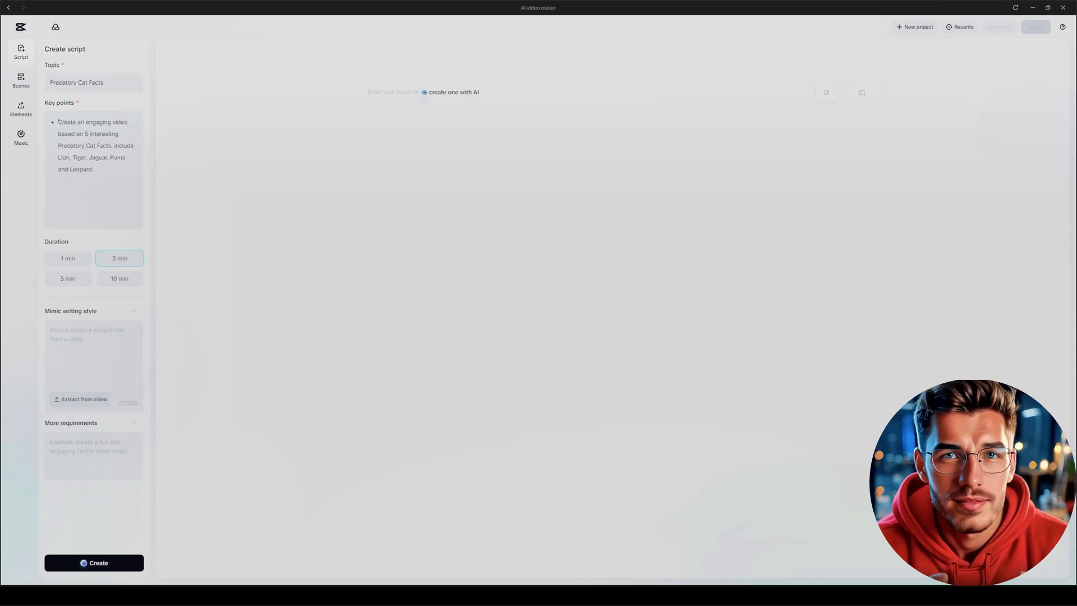
double_click(59, 124)
click(59, 124)
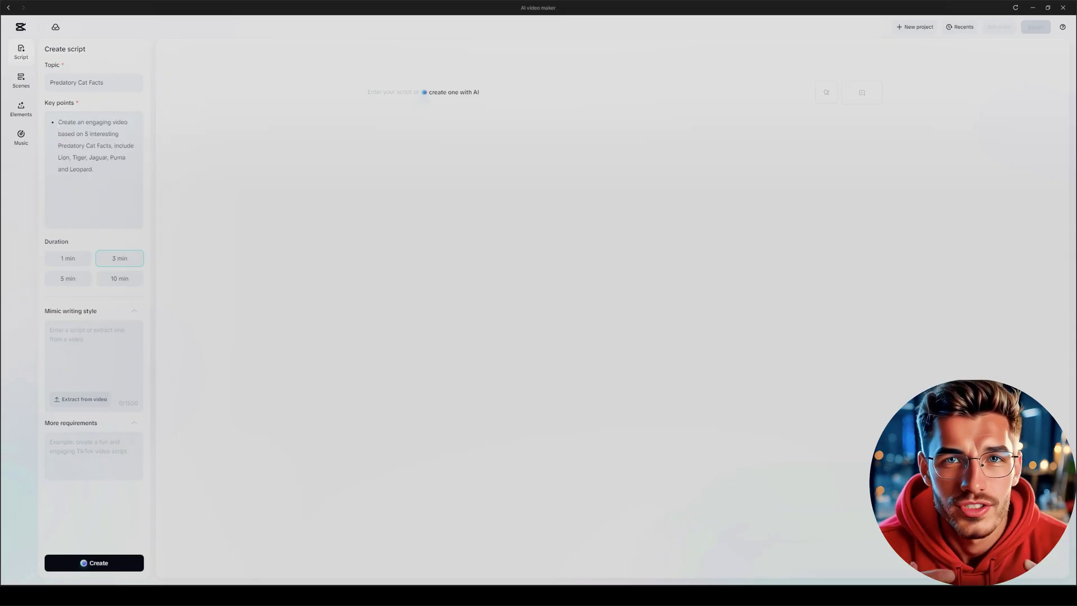
triple_click(67, 134)
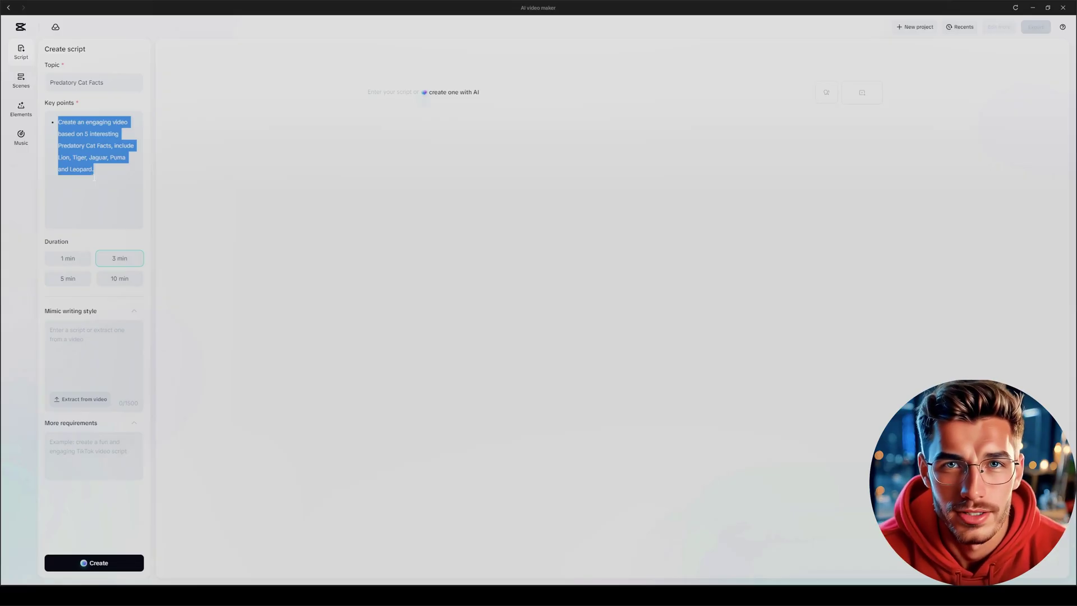
Try the 1, 5 and 10 min durations, leaving the video duration at 3 min
click(66, 262)
click(129, 265)
click(74, 284)
click(111, 281)
click(119, 263)
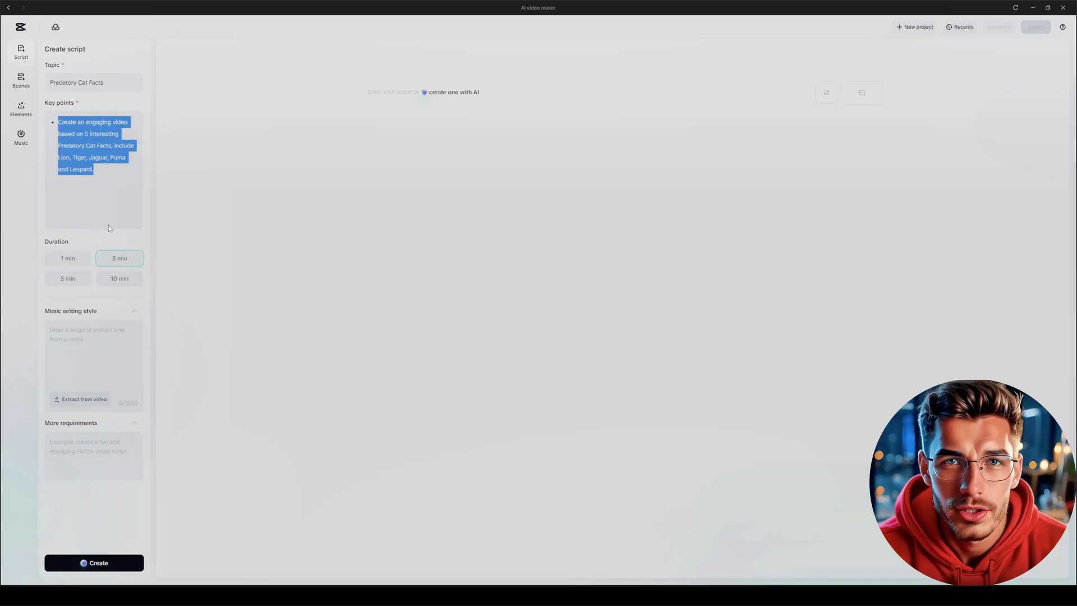
click(99, 169)
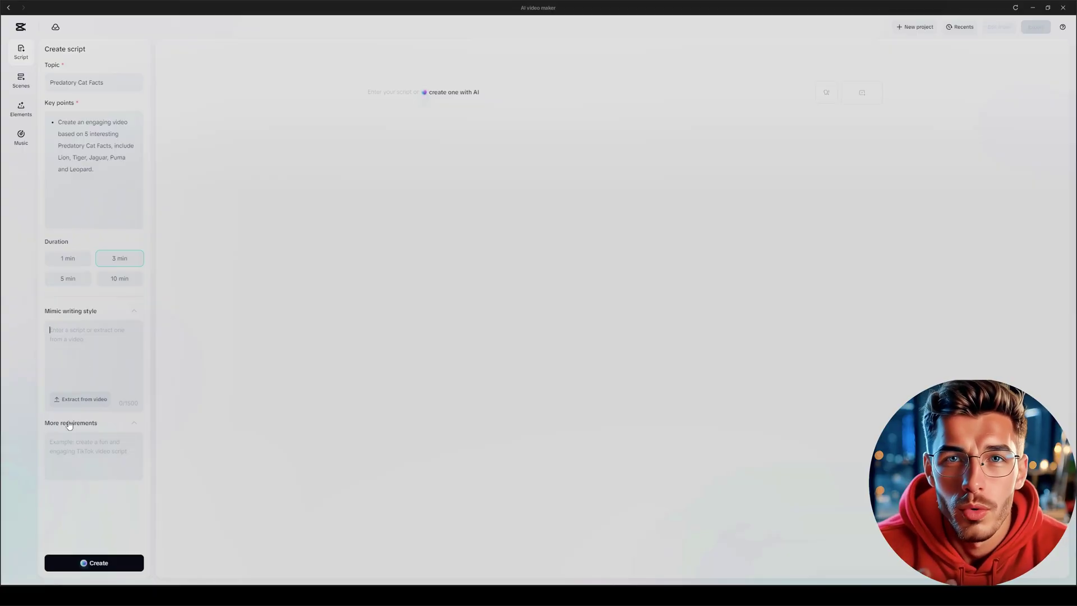
Add the requirement that the first 10 seconds, the hook, be as engaging and intriguing as possible
click(75, 449)
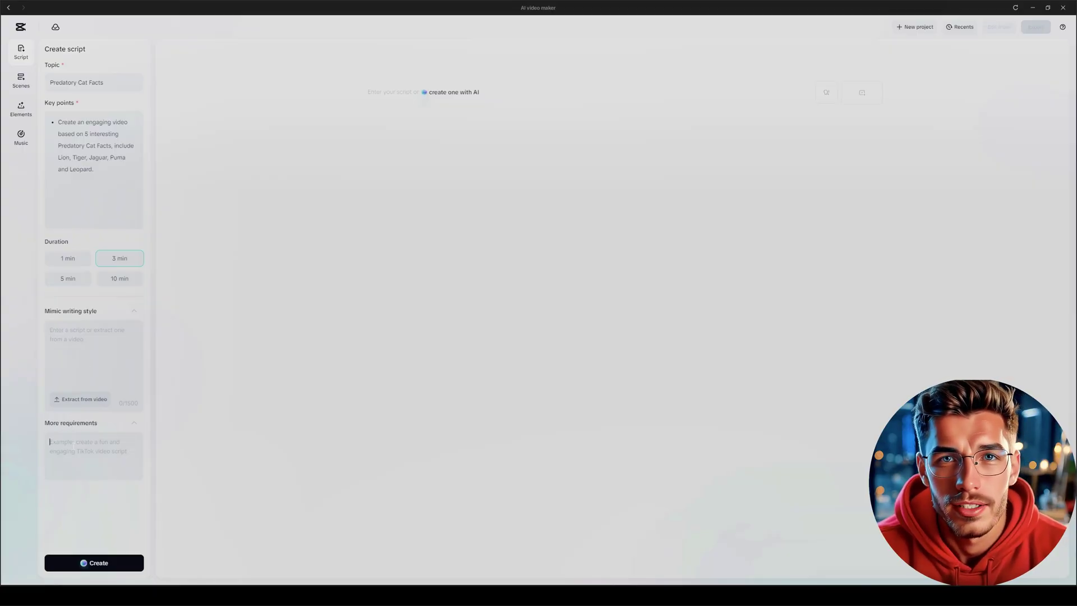
key(ctrl+v)
key(BackSpace)
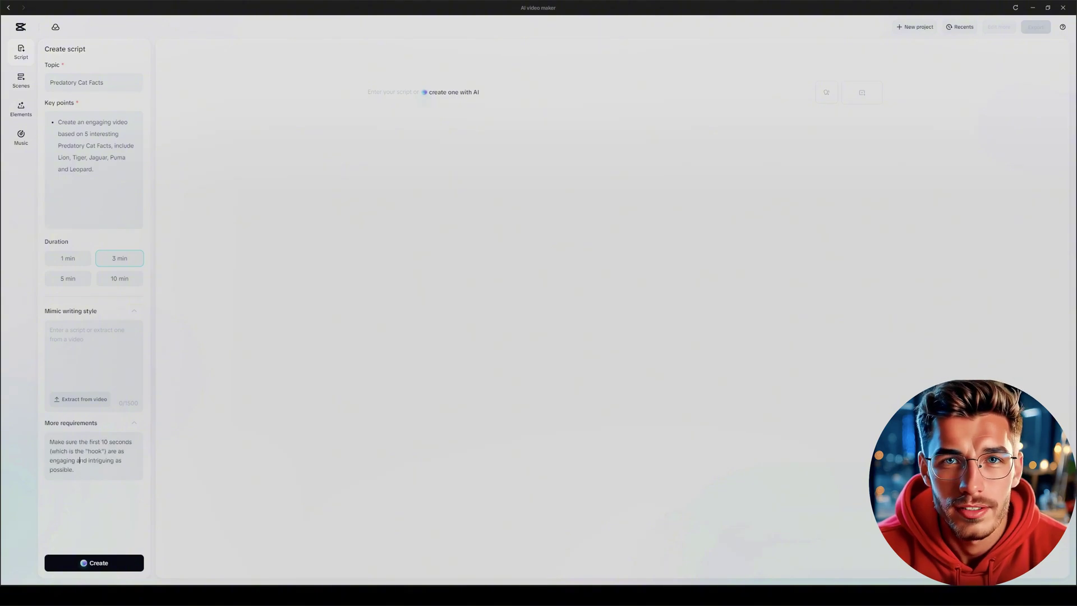
key(ctrl+a)
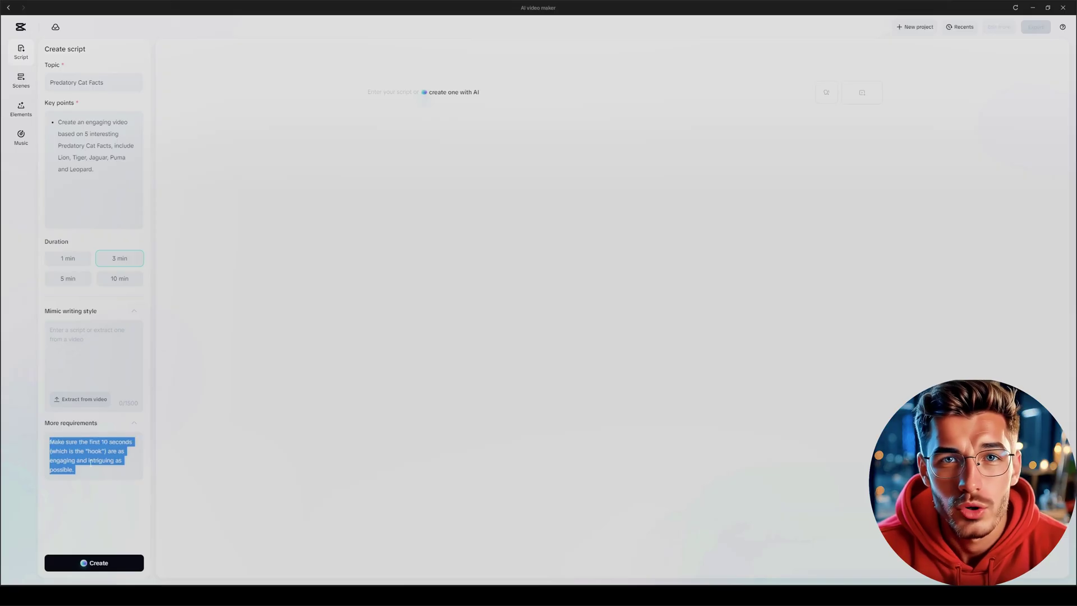
click(113, 493)
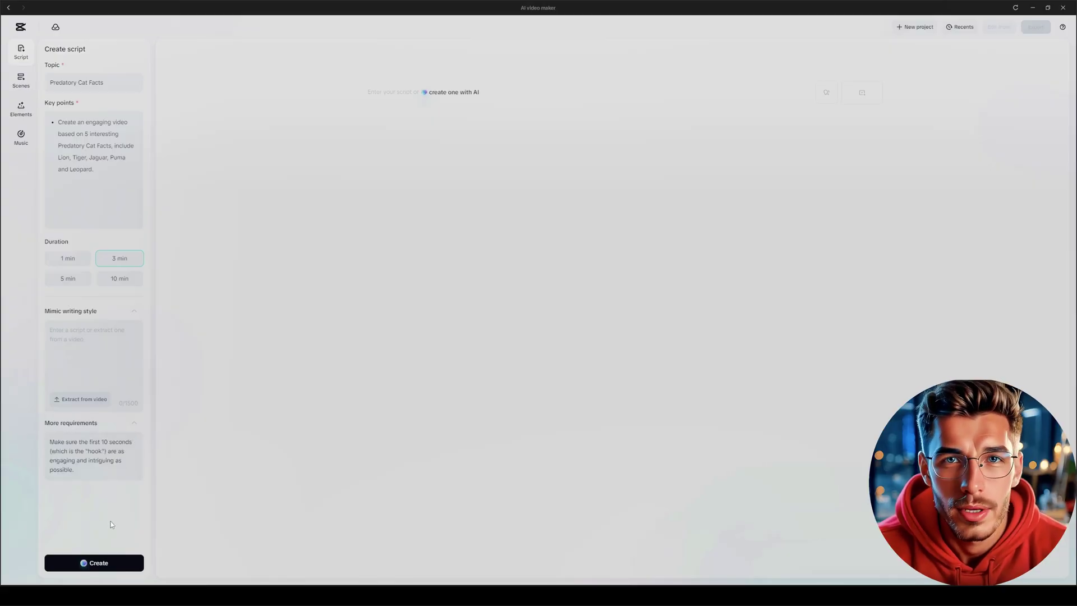
Generate the AI script from these settings and accept it
click(95, 562)
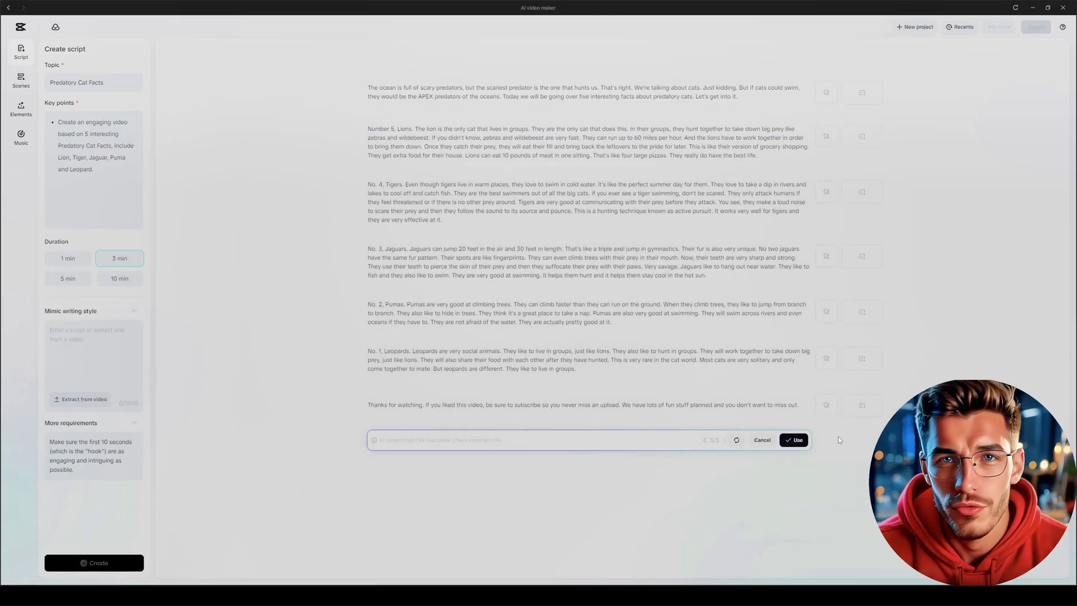
click(794, 440)
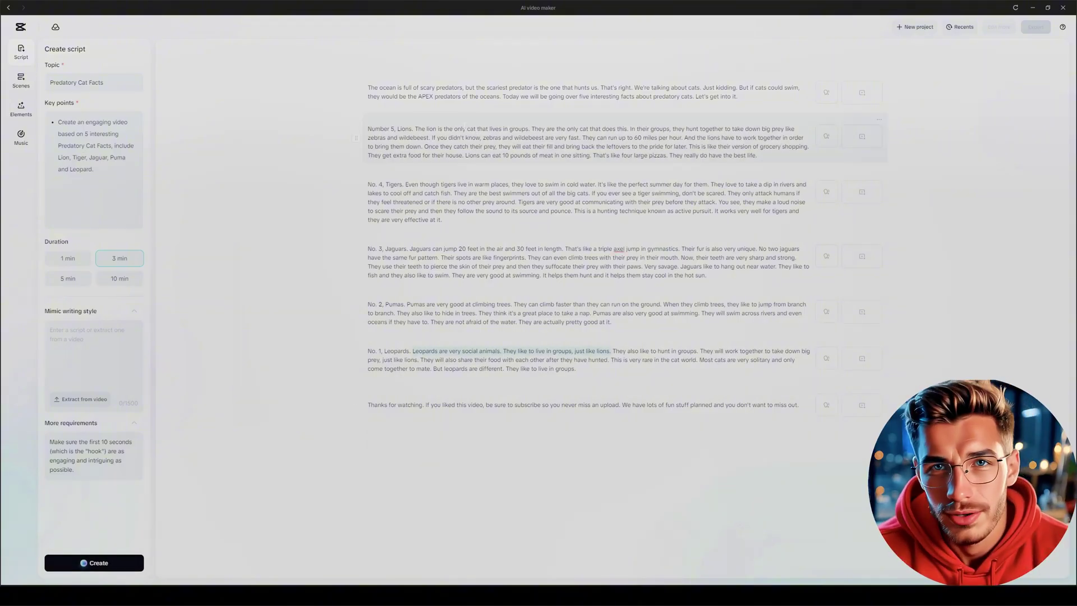
drag(369, 88, 419, 88)
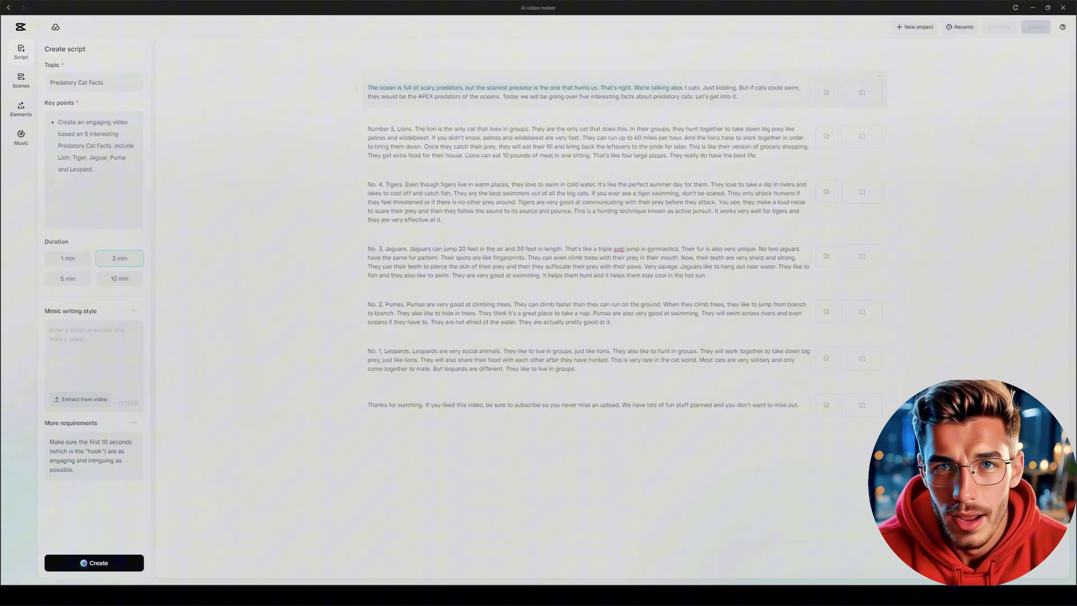
drag(685, 89, 701, 89)
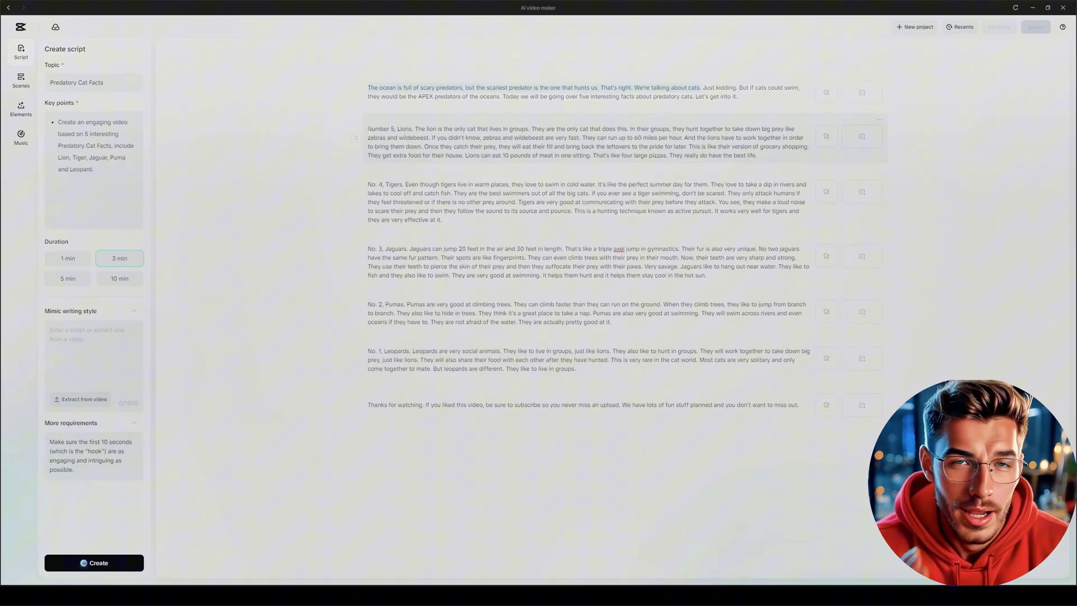
Edit the countdown headings, replacing 'No.' with 'Number' as in 'Number 4, Tigers'
drag(360, 128, 413, 129)
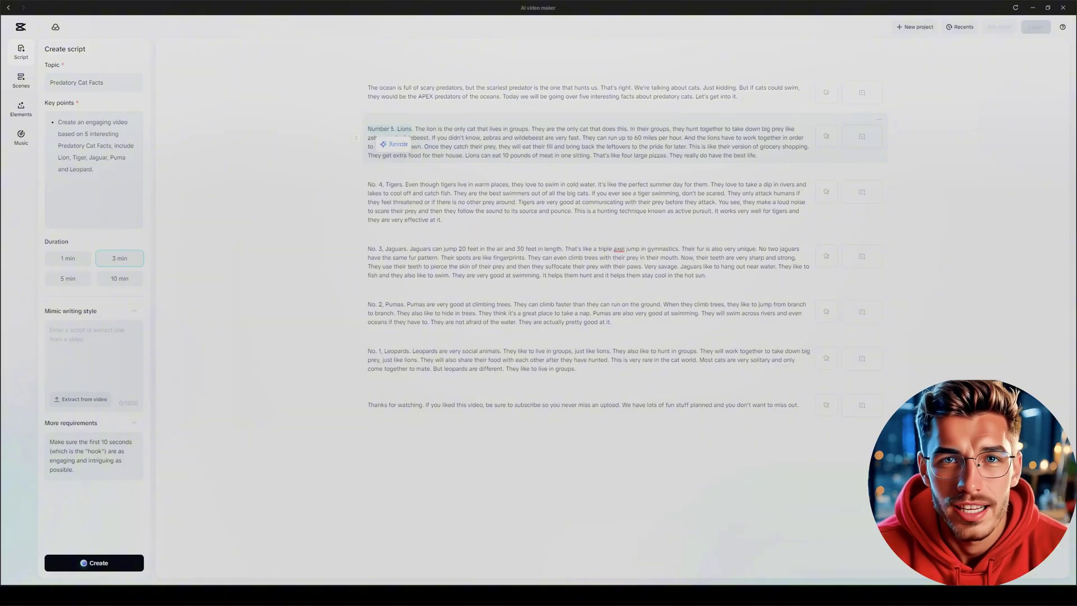
click(369, 352)
drag(368, 352, 381, 352)
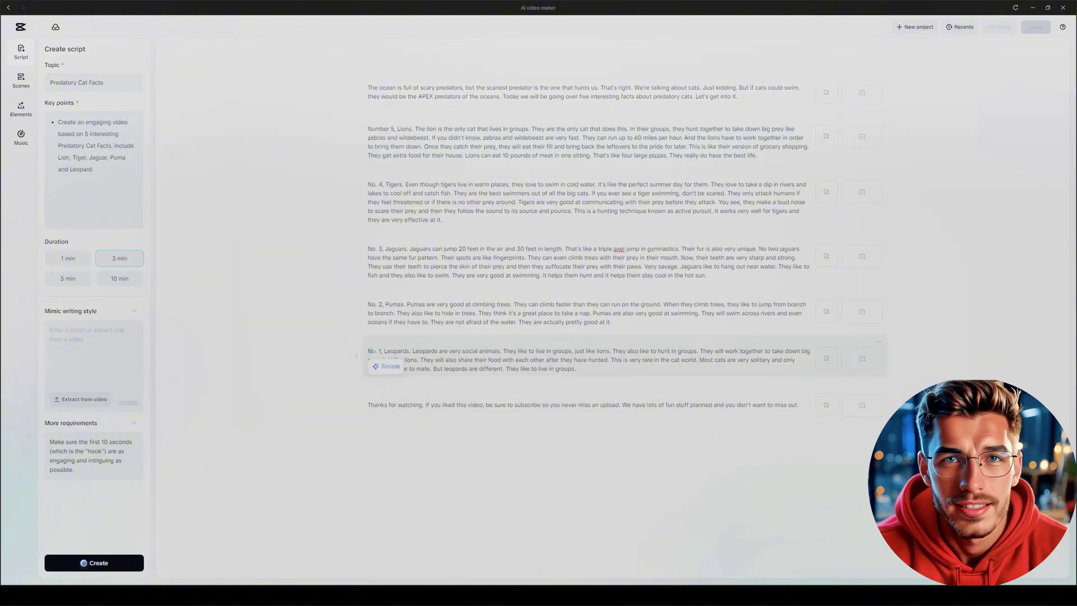
click(334, 209)
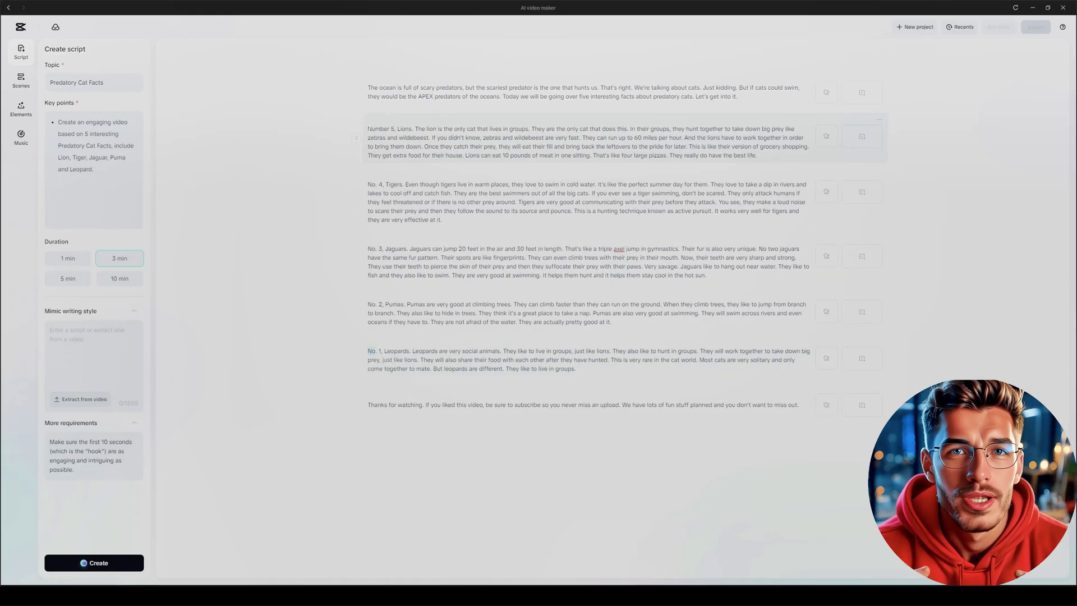
drag(368, 129, 389, 129)
key(ctrl+c)
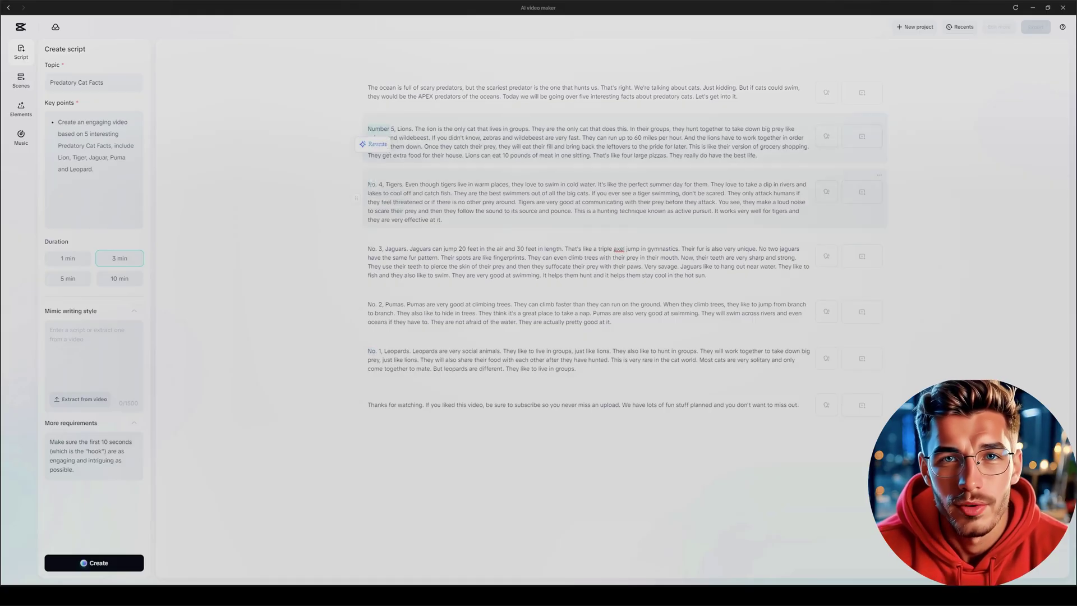
drag(368, 184, 381, 185)
key(ctrl+v)
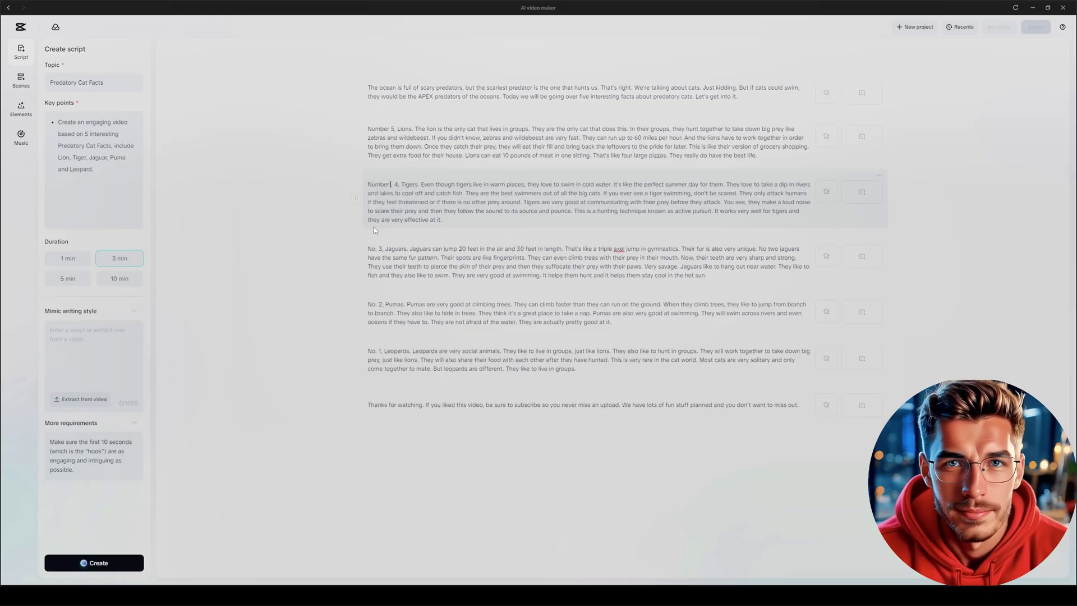
text(.)
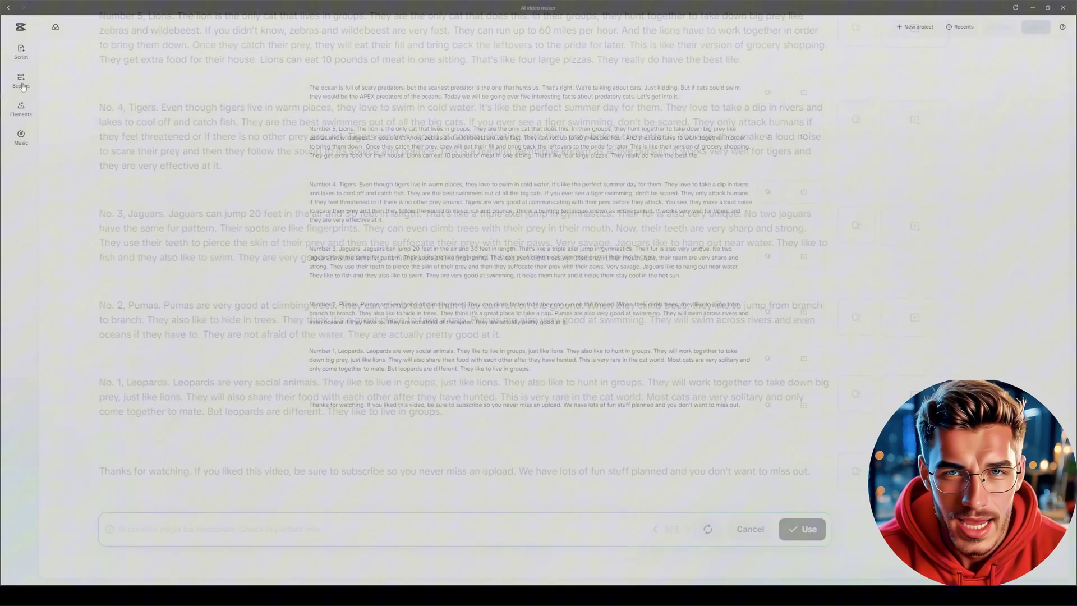
Open the Scenes panel showing the script split into scenes and voiceover avatars
click(22, 81)
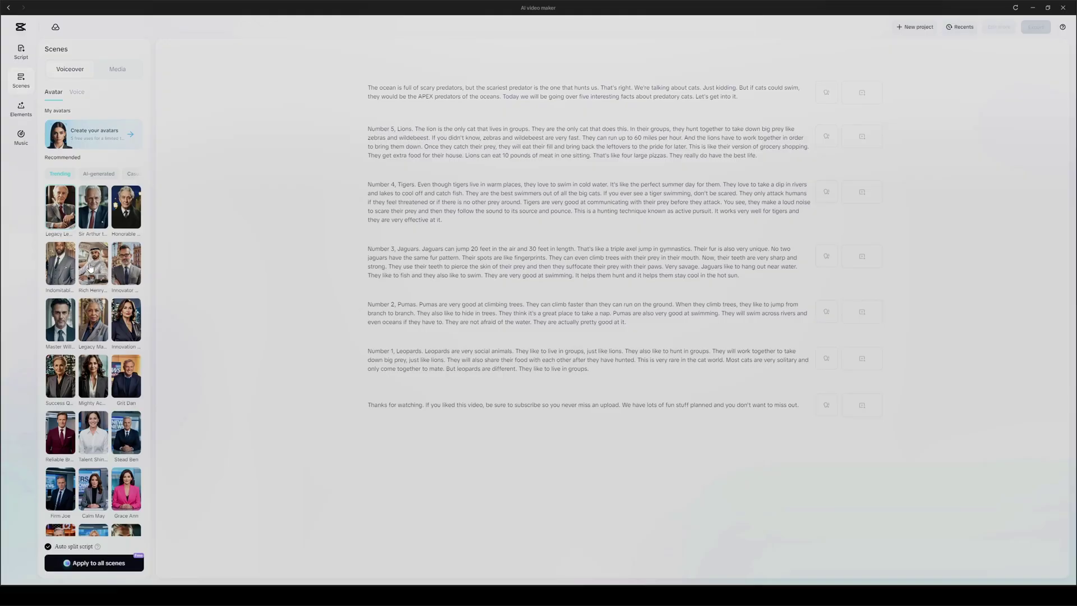
Switch to the Voice tab and preview the Leo Emotions voice
click(77, 93)
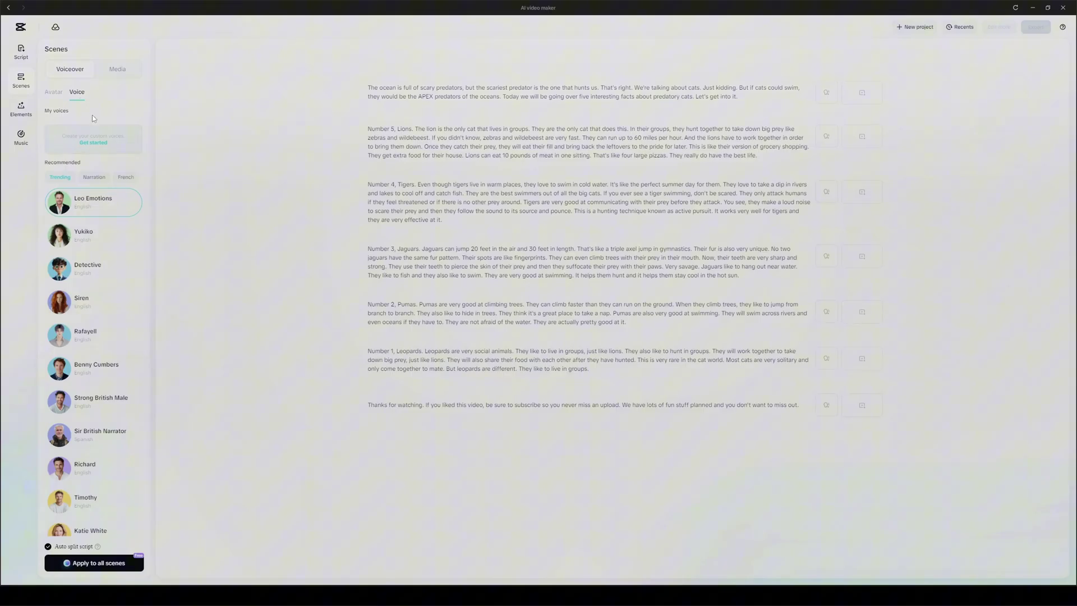
scroll(92, 251, down, 10)
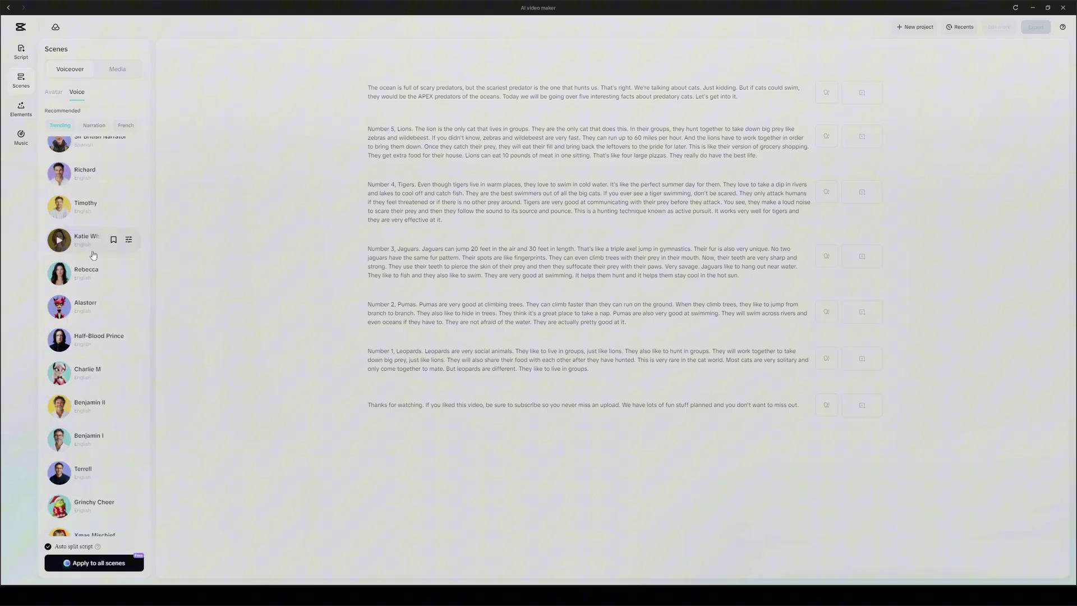
scroll(79, 238, up, 10)
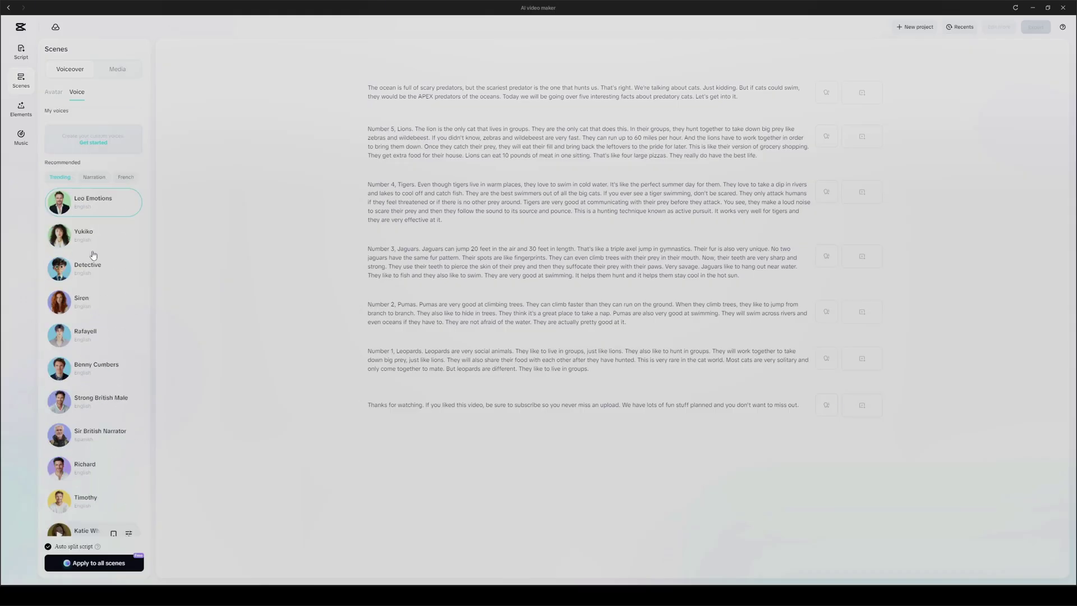
click(59, 203)
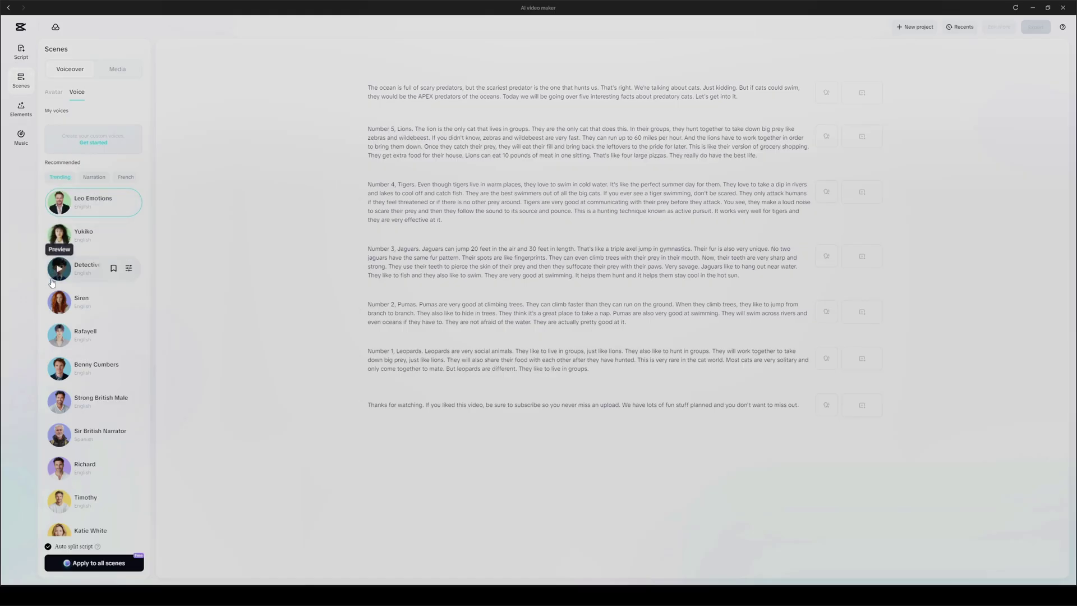
Preview Strong British Male and Benjamin II, then select Benjamin II as the narrator
scroll(54, 286, down, 3)
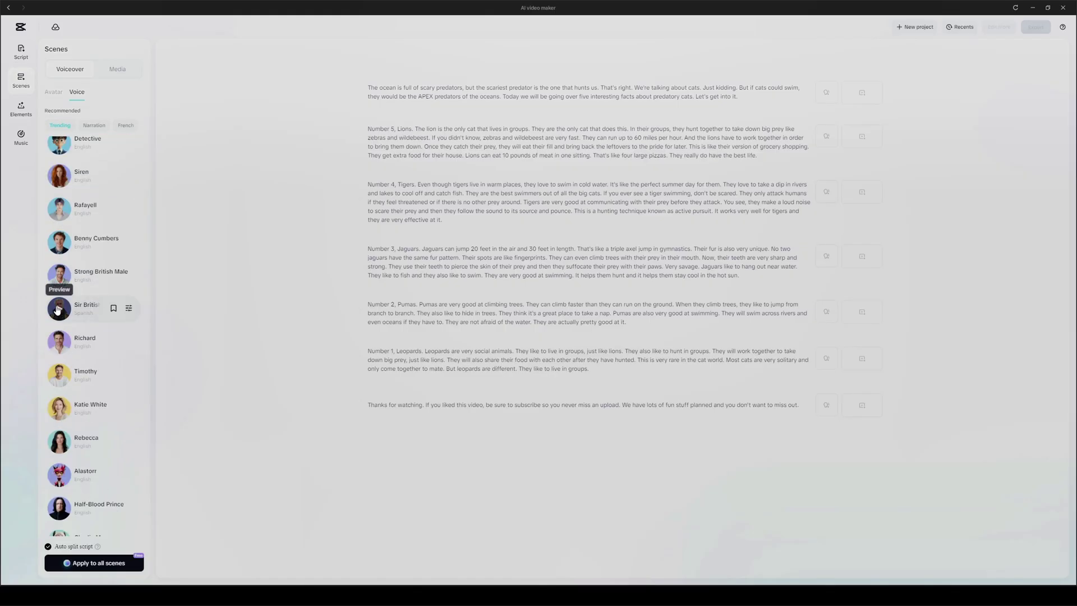
scroll(56, 309, down, 2)
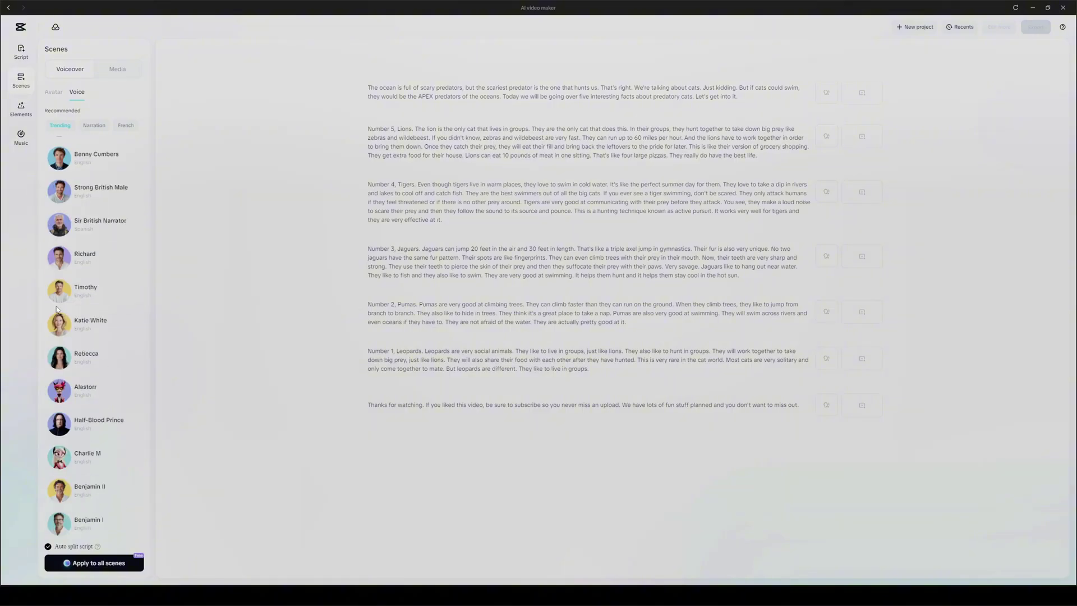
mouse_move(56, 369)
scroll(63, 263, up, 2)
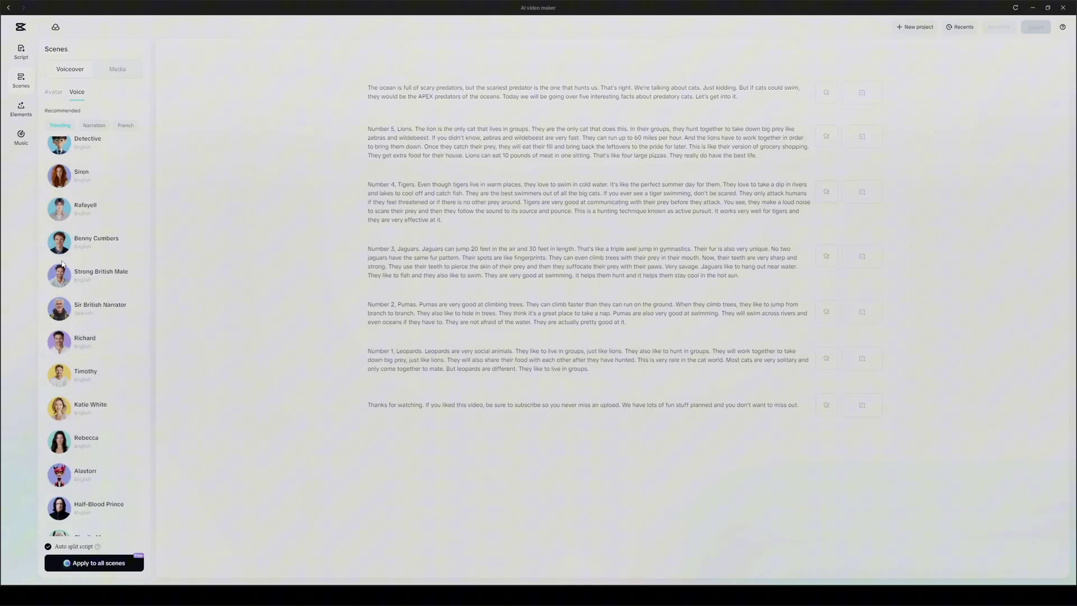
click(60, 281)
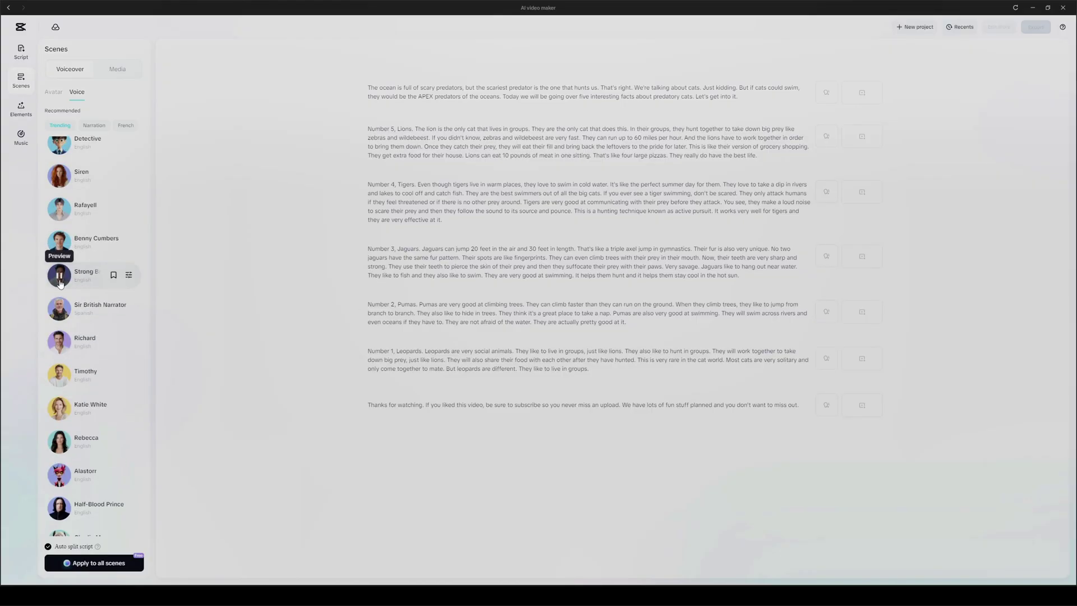
scroll(60, 281, down, 3)
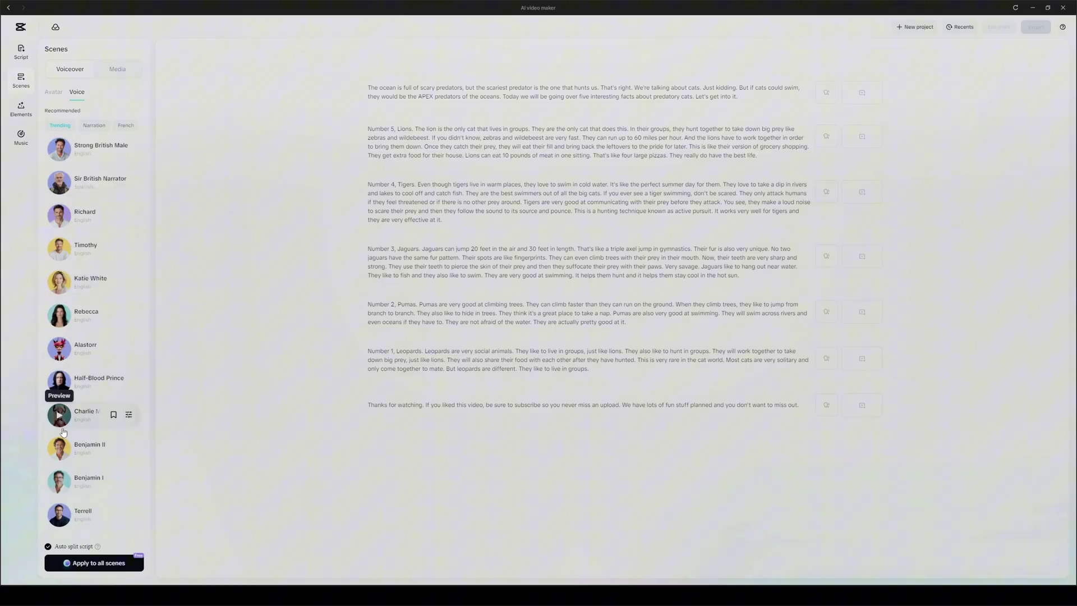
click(61, 449)
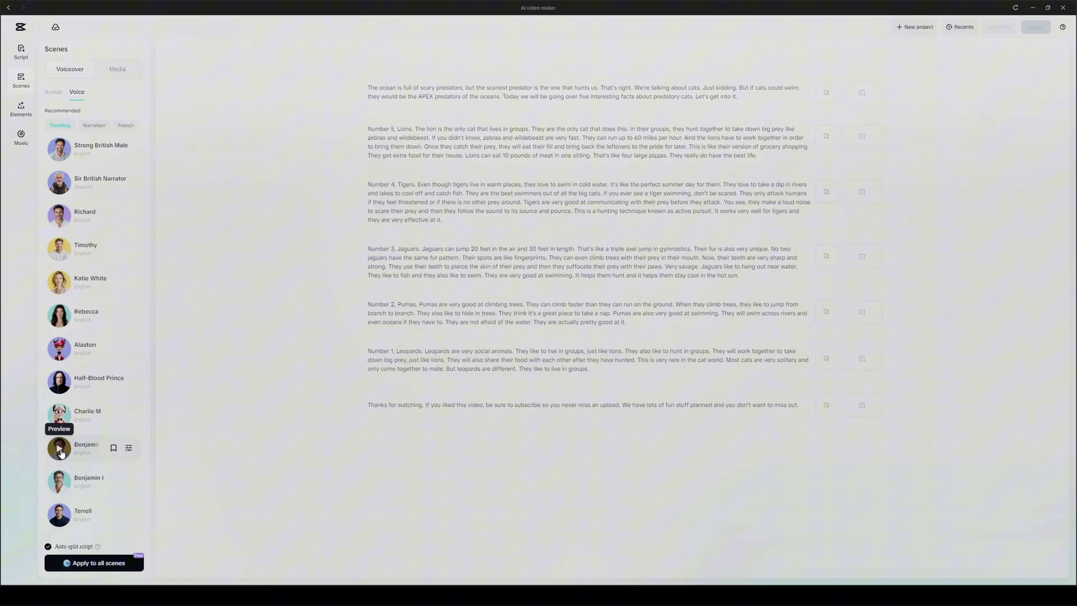
click(98, 450)
Apply Benjamin II to all scenes, then play the captioned preview and pause at 00:00:18
click(97, 563)
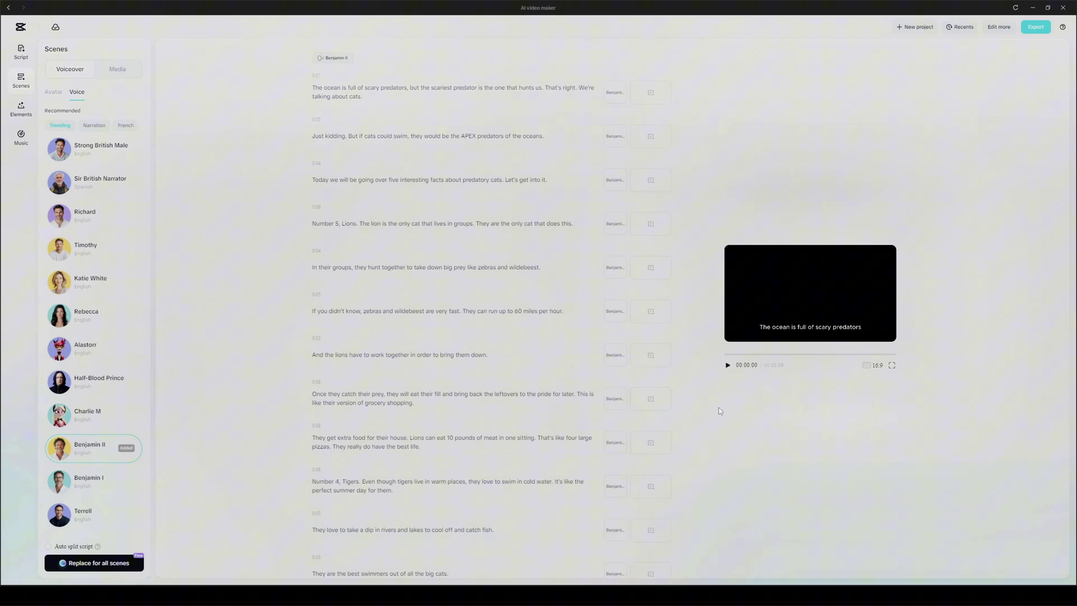
click(728, 365)
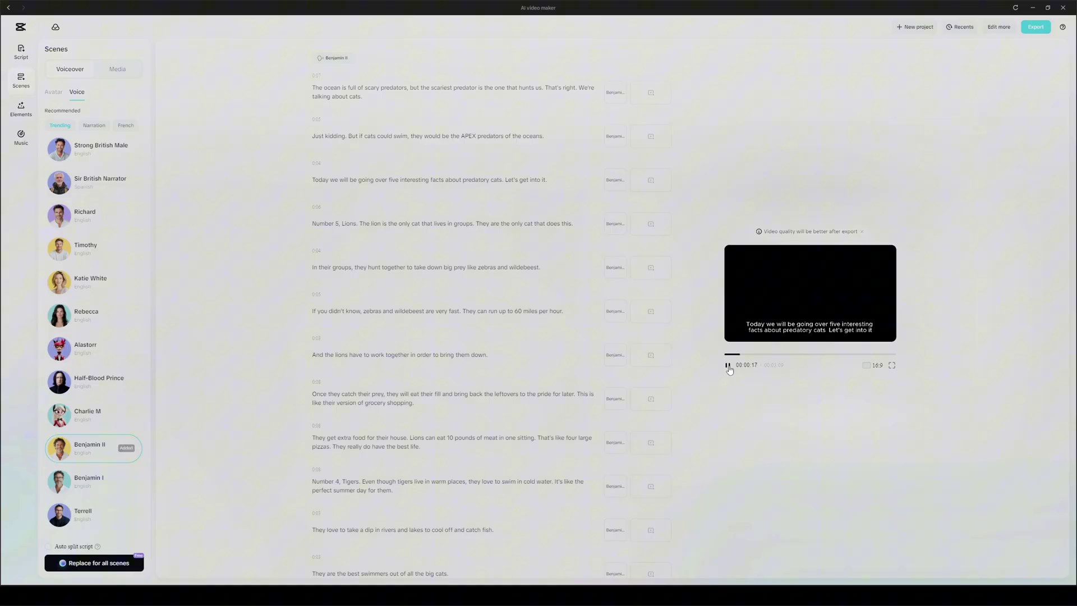
click(728, 365)
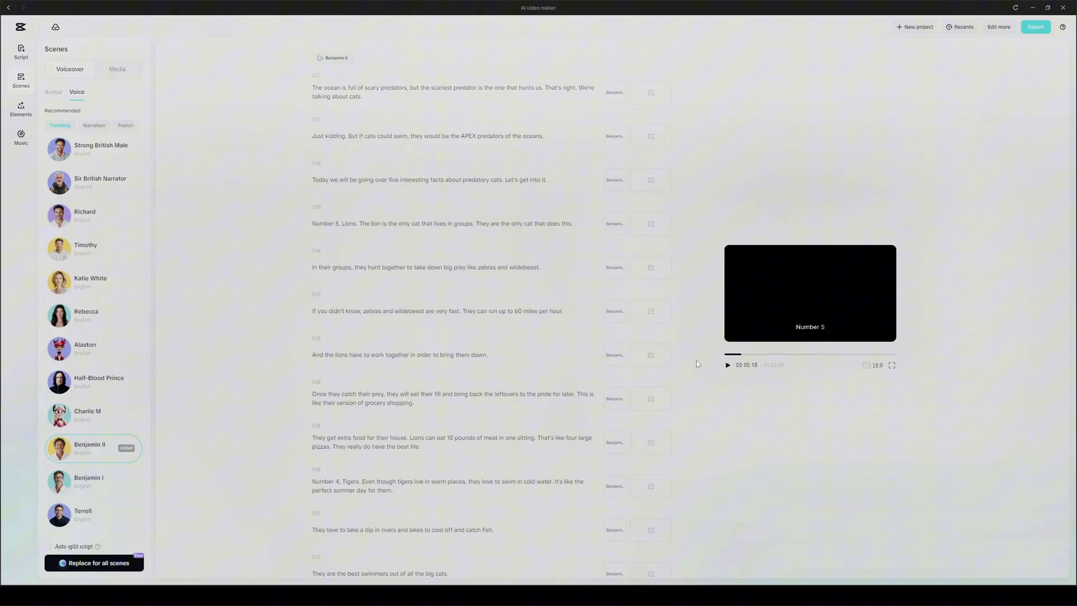
Review the Generate AI media and Match your media options, close Your media, and deselect 'lion'
click(117, 68)
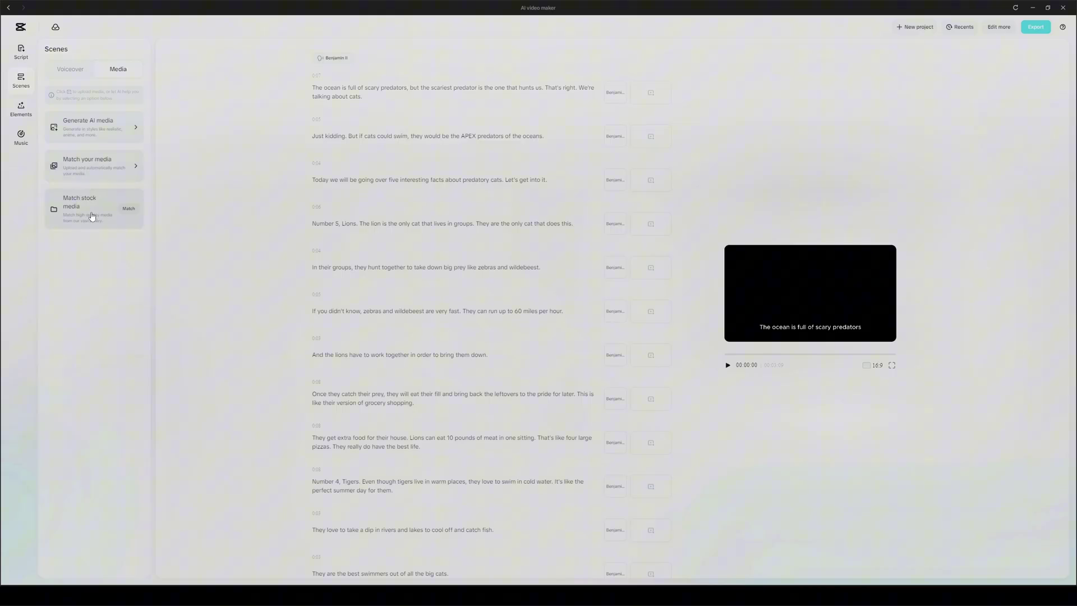
click(135, 129)
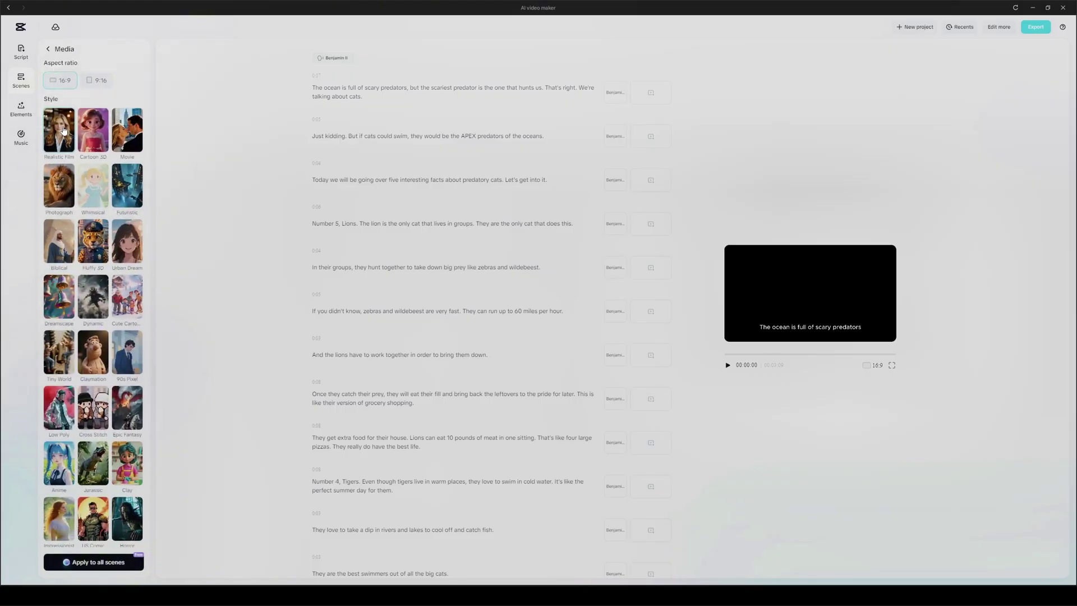
click(48, 50)
click(135, 166)
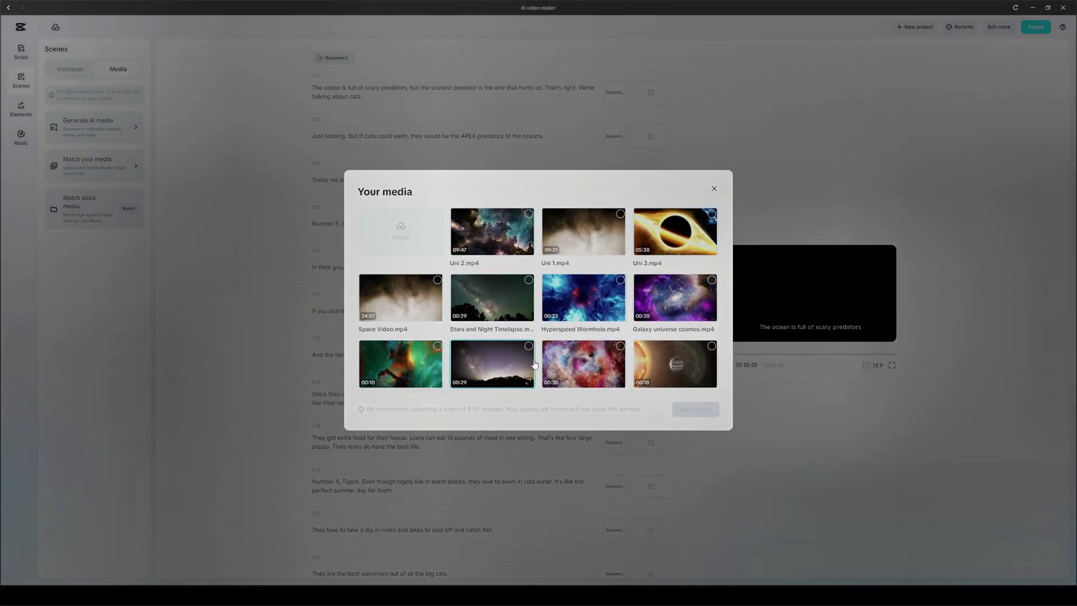
click(715, 190)
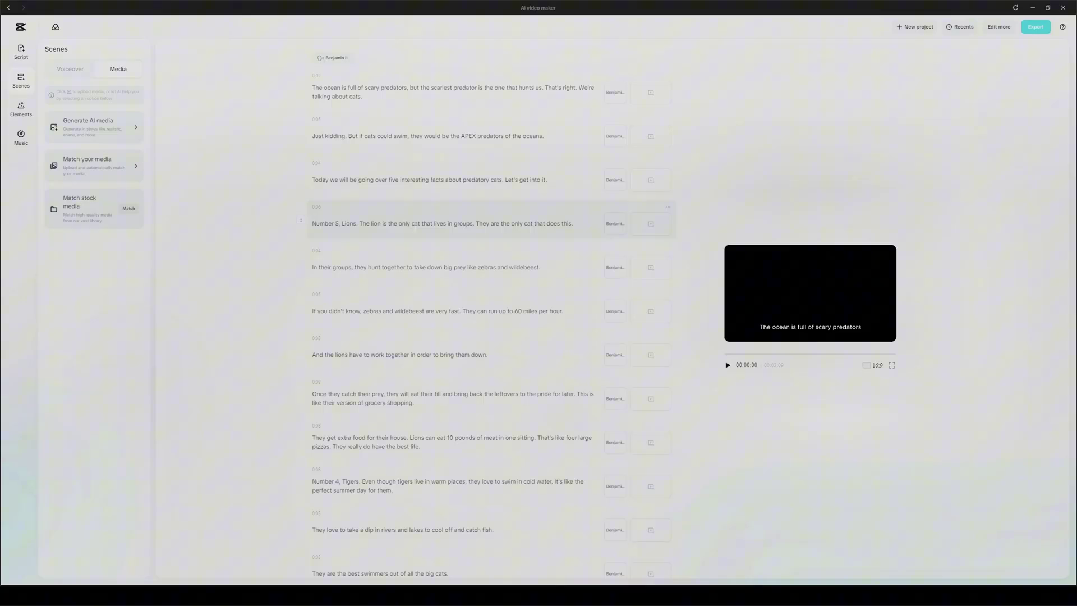
double_click(377, 224)
click(271, 232)
Match stock footage to every scene and preview the cat and lion clips
click(129, 210)
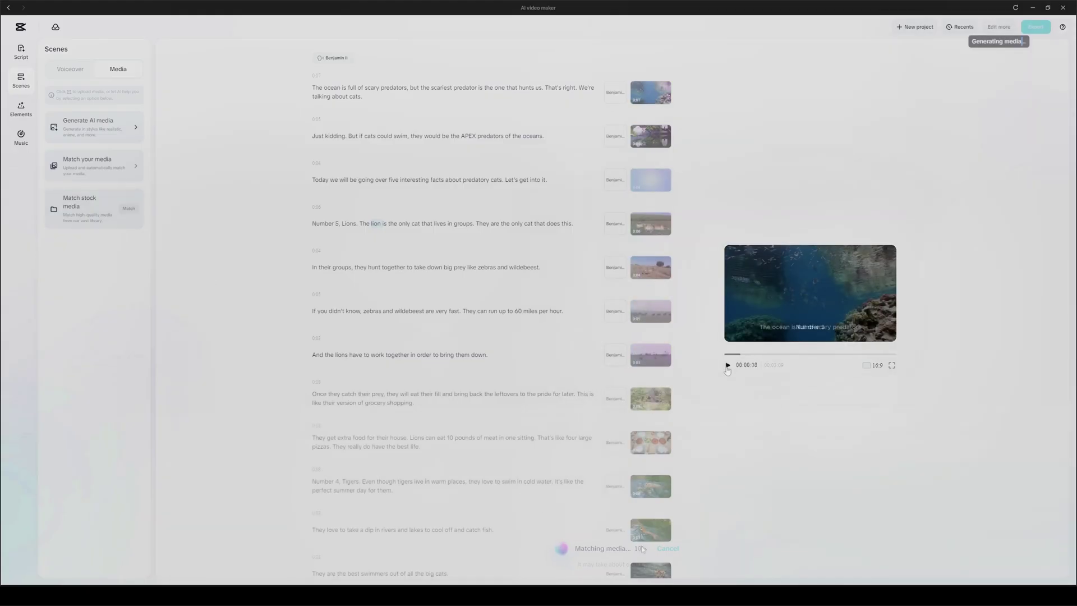
click(728, 366)
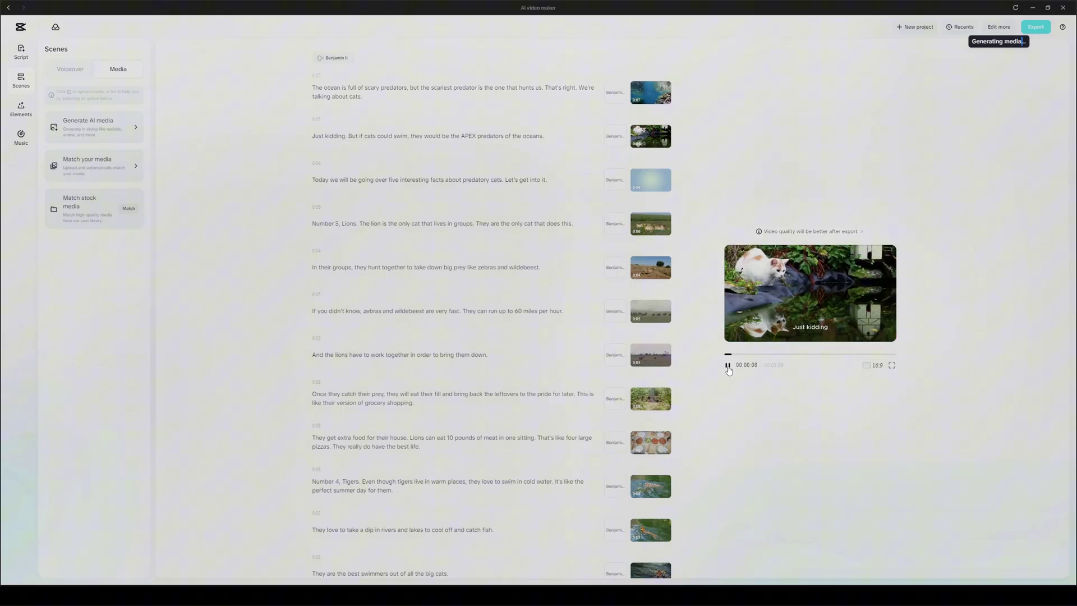
click(728, 366)
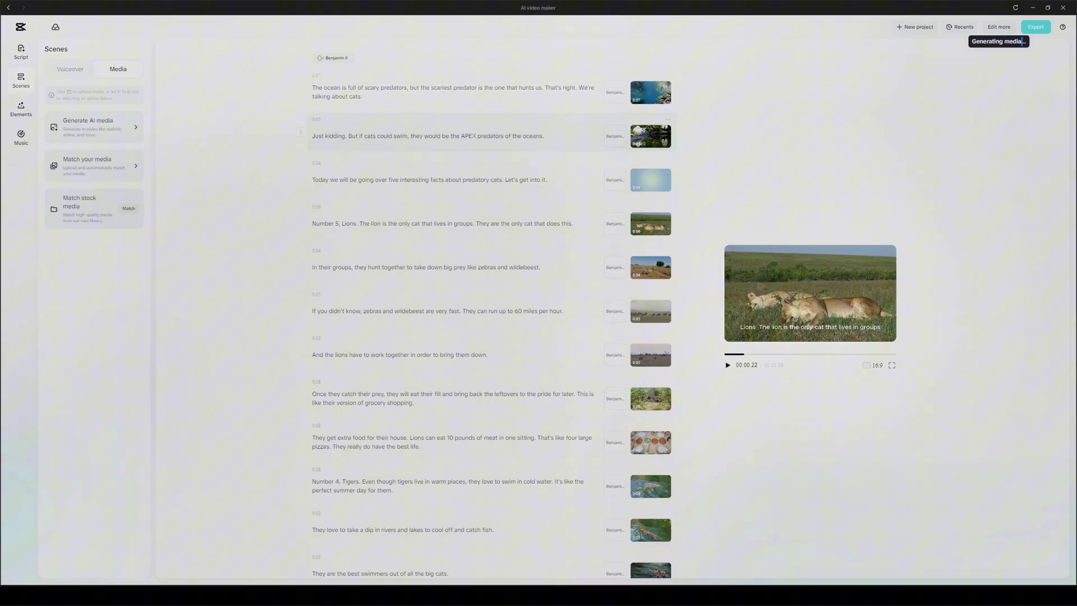
click(475, 136)
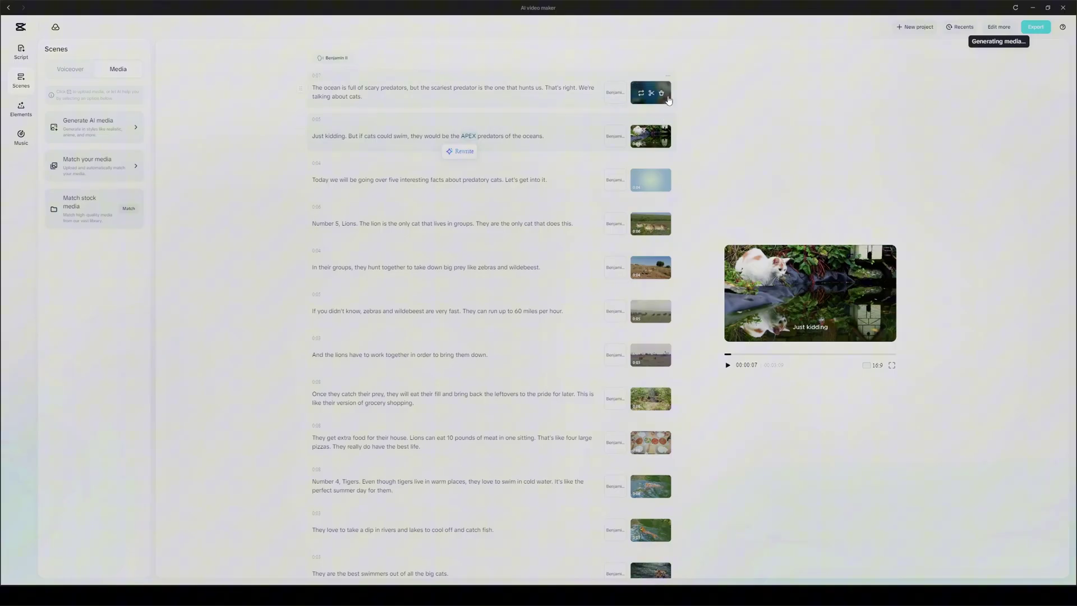
Search stock media for Lion for the first scene, pick the grass clip, and switch to AI media
click(643, 90)
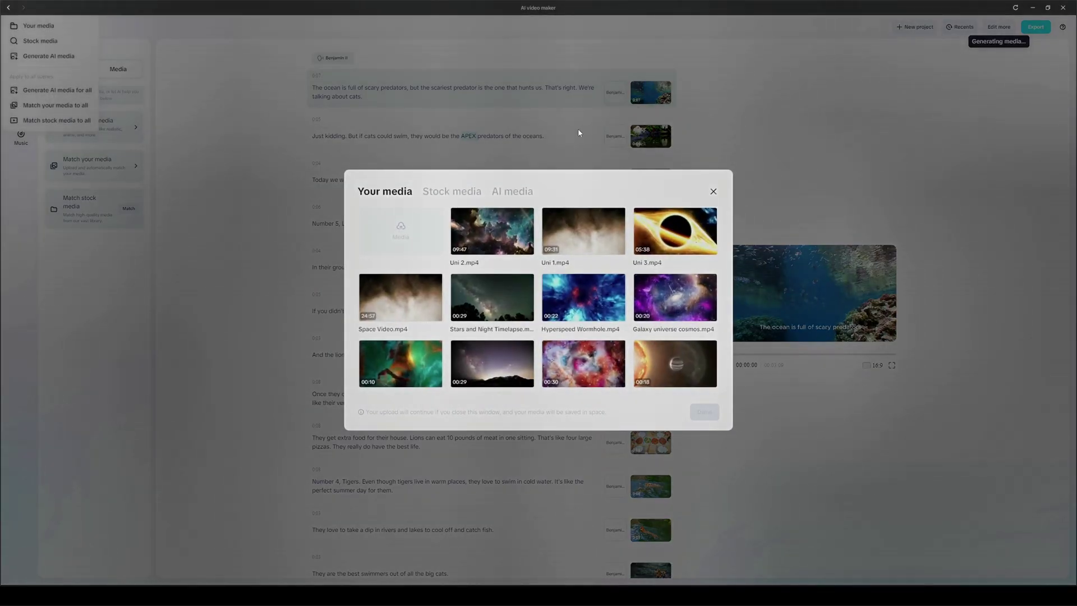
click(453, 192)
click(448, 215)
text(Lion)
key(Return)
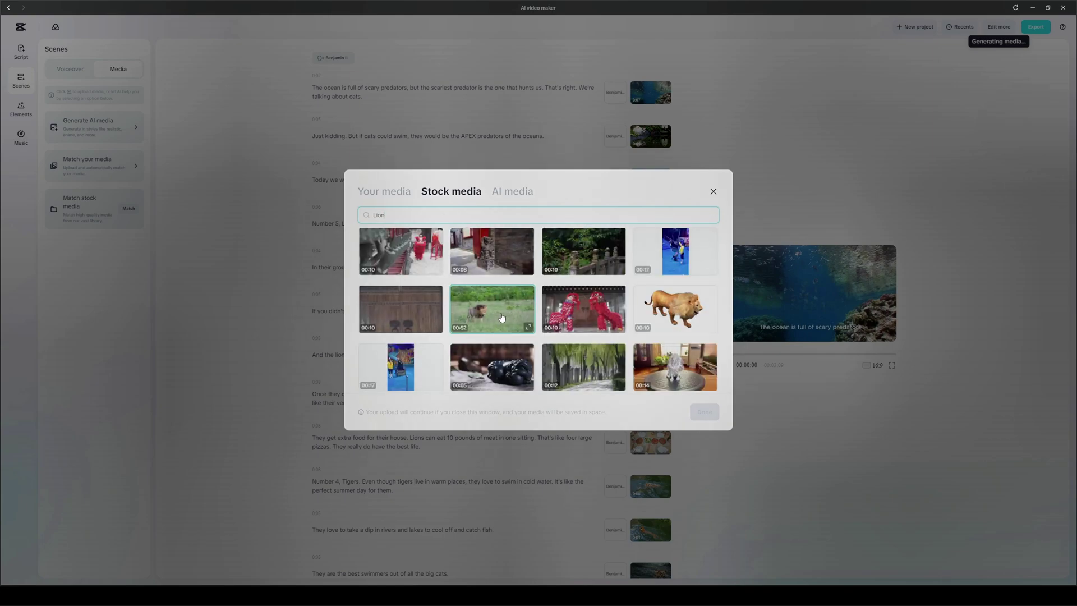
click(492, 317)
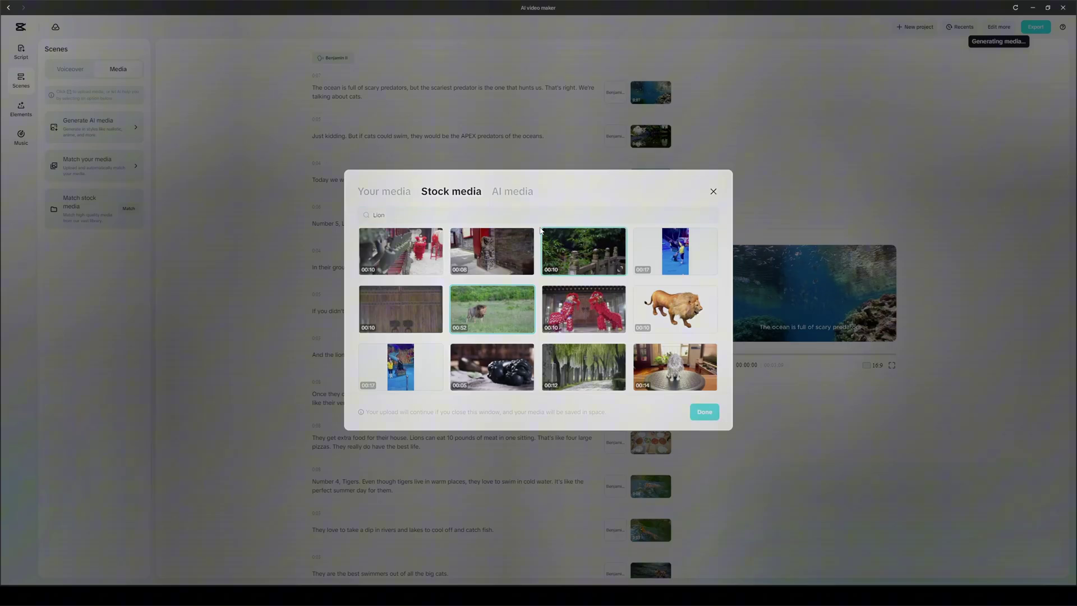
click(520, 195)
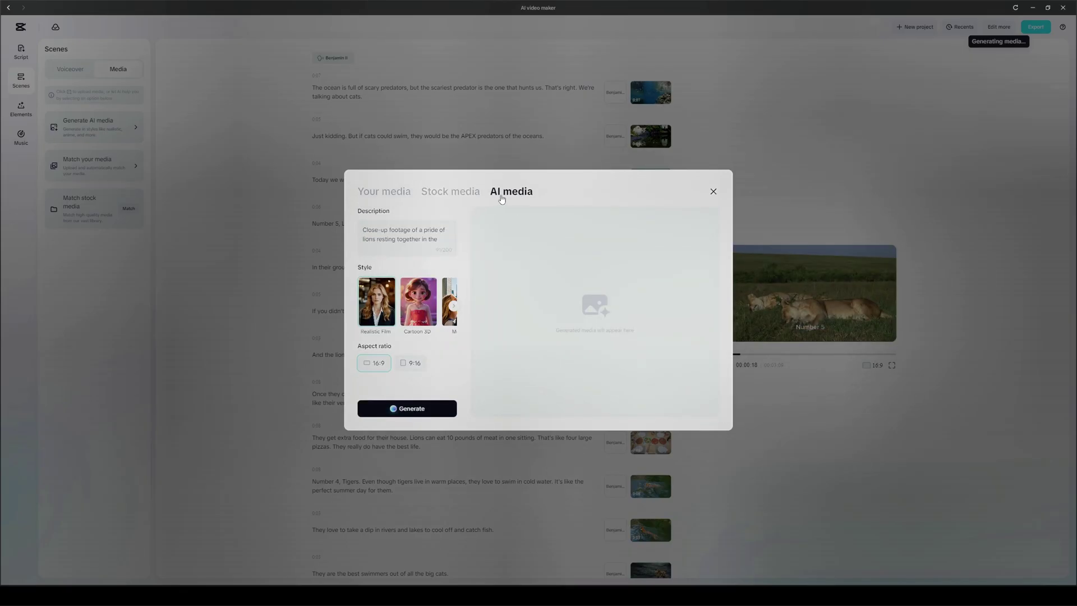
Generate AI images of lions resting at golden hour, add one to the scene, and preview it
drag(362, 230, 438, 240)
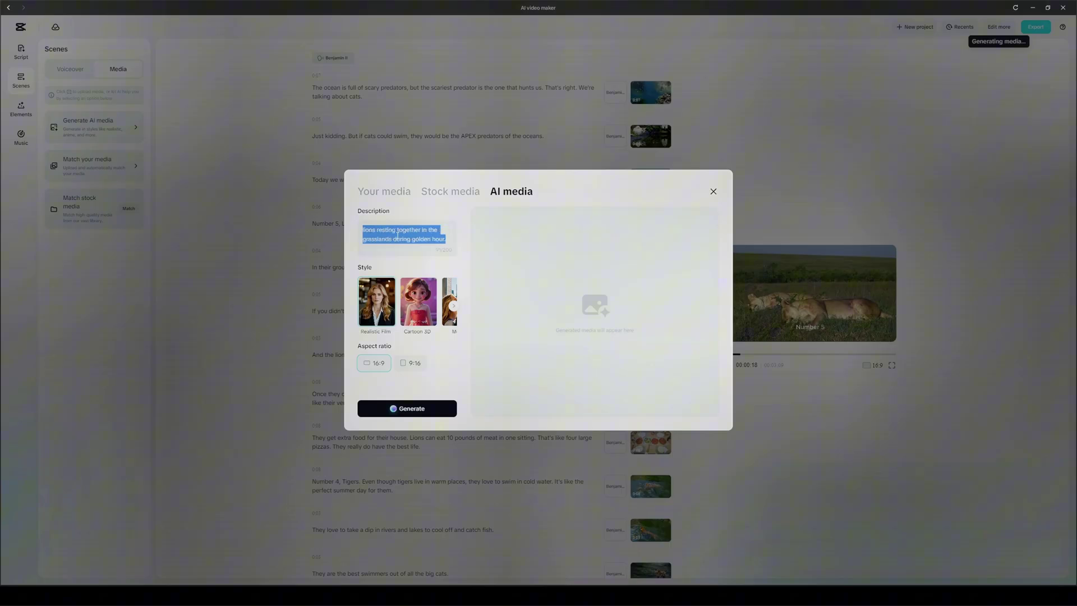
scroll(394, 233, down, 1)
click(424, 239)
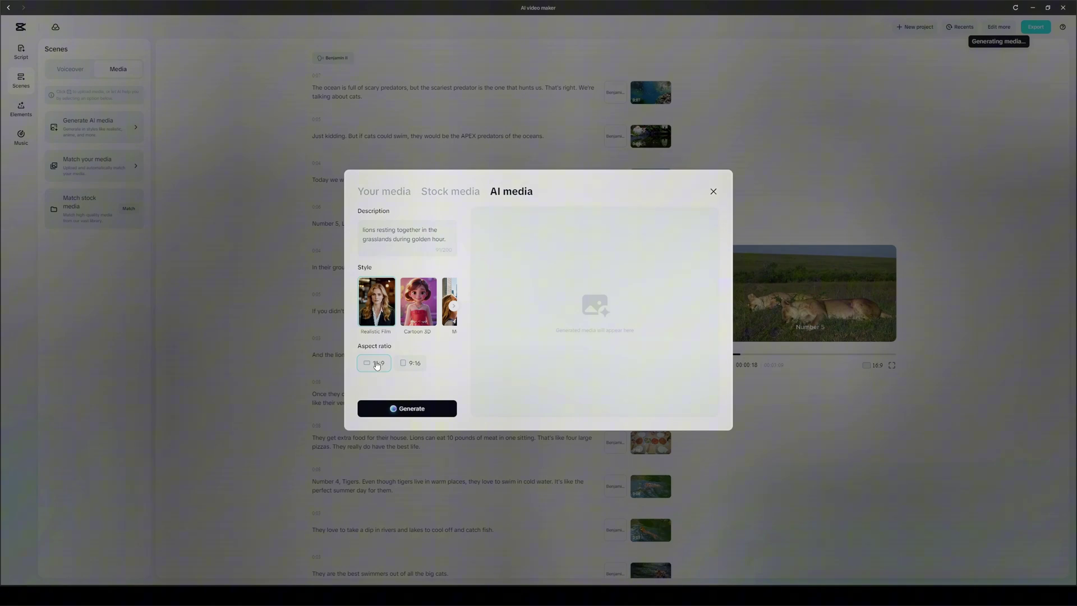
click(394, 403)
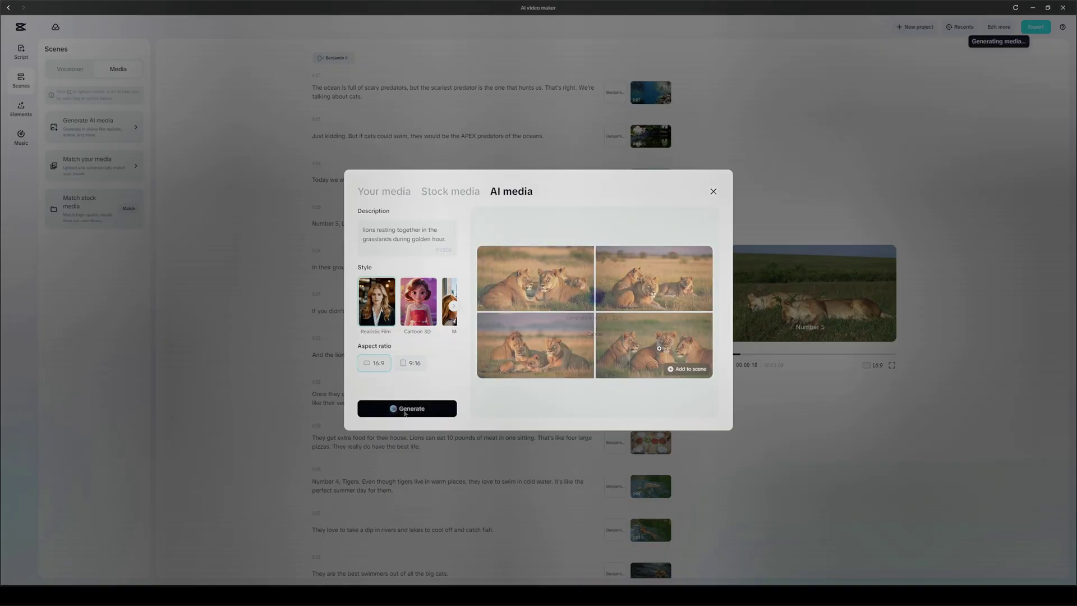
click(682, 372)
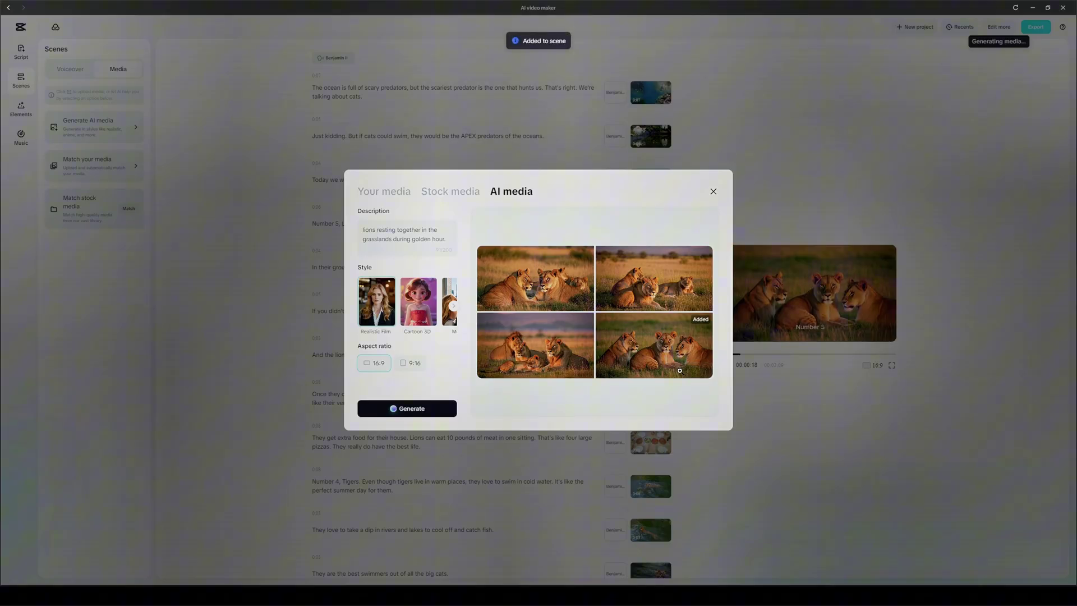
key(Escape)
click(728, 365)
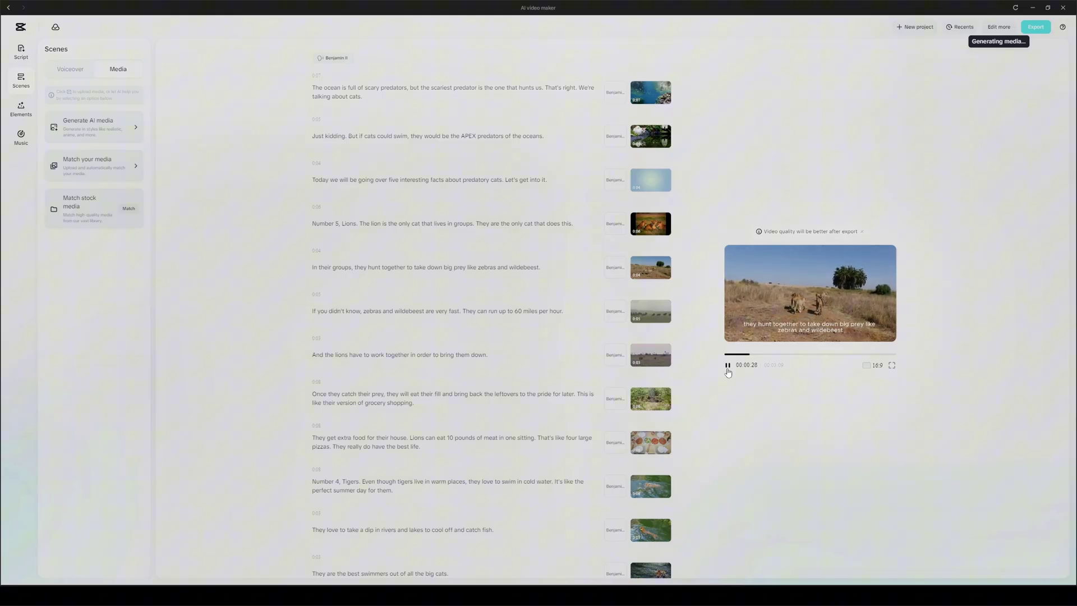
Apply the yellow-highlight caption template from Elements and play the preview to check it
click(727, 368)
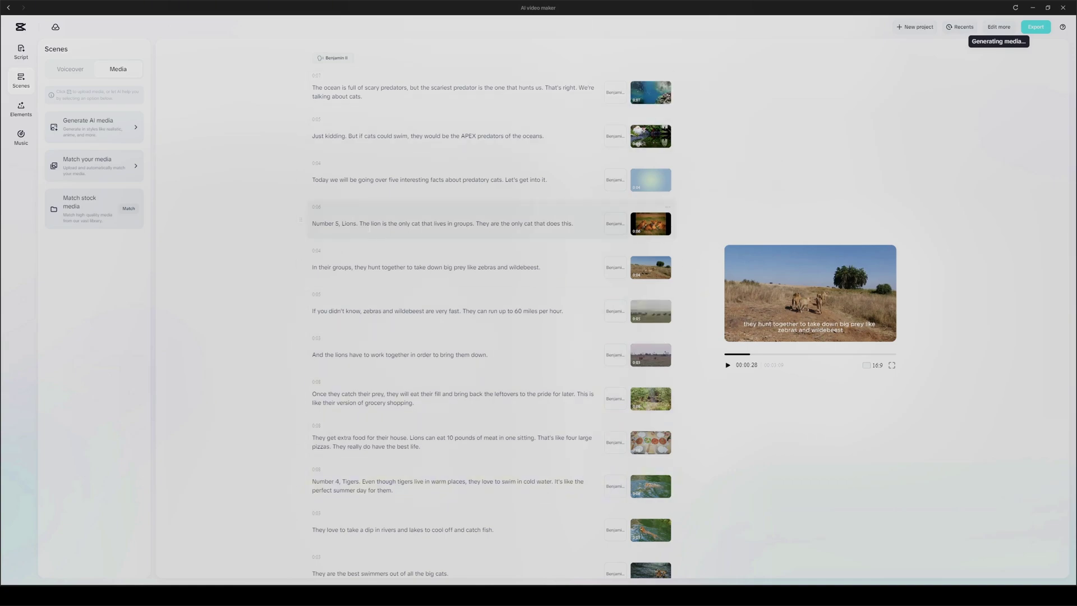
click(26, 114)
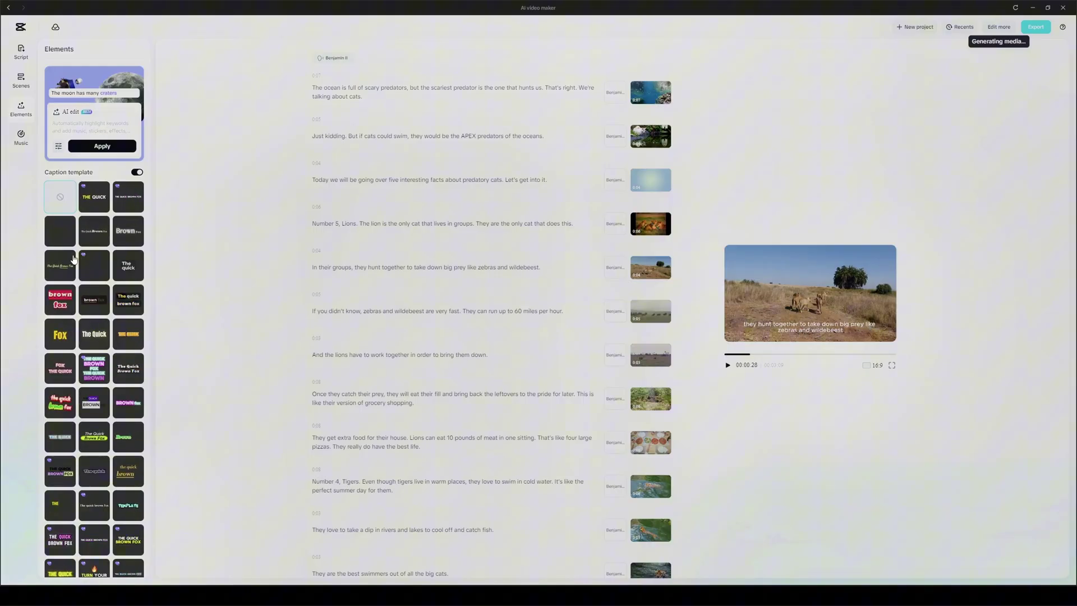
click(93, 199)
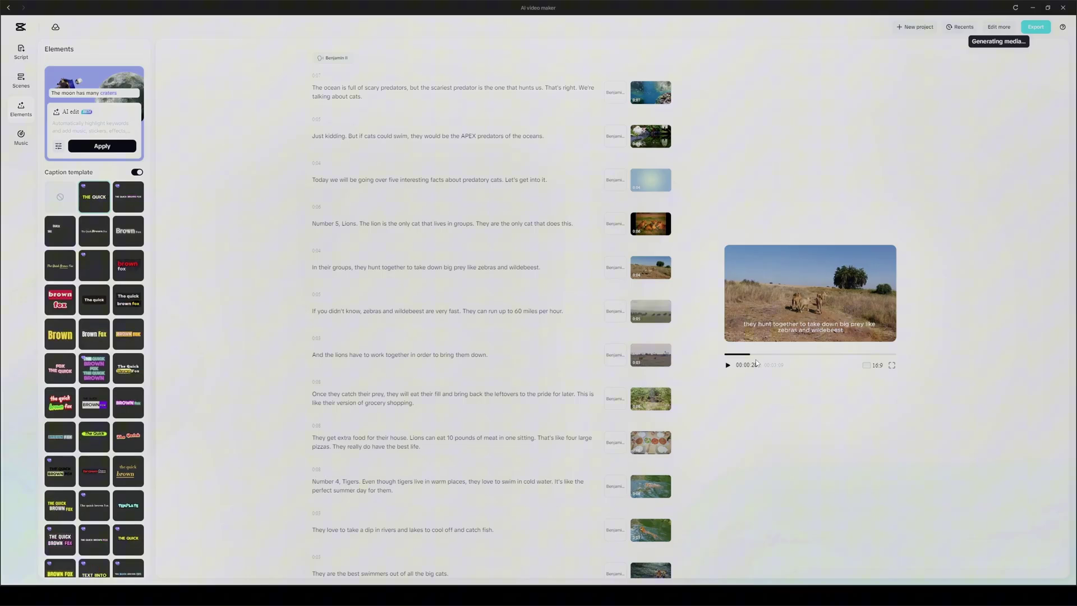
click(727, 365)
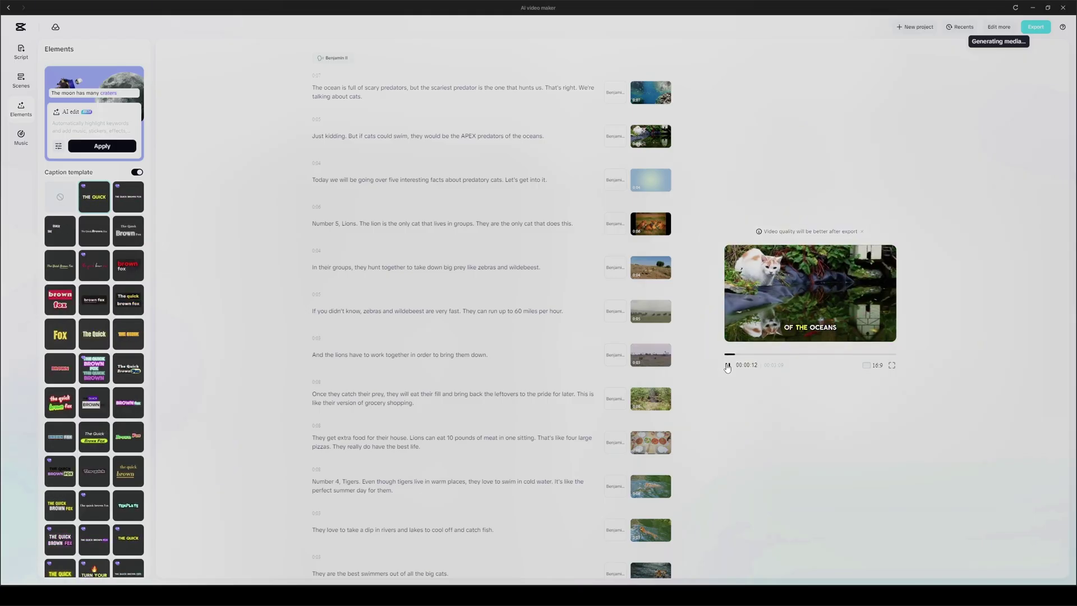
click(728, 365)
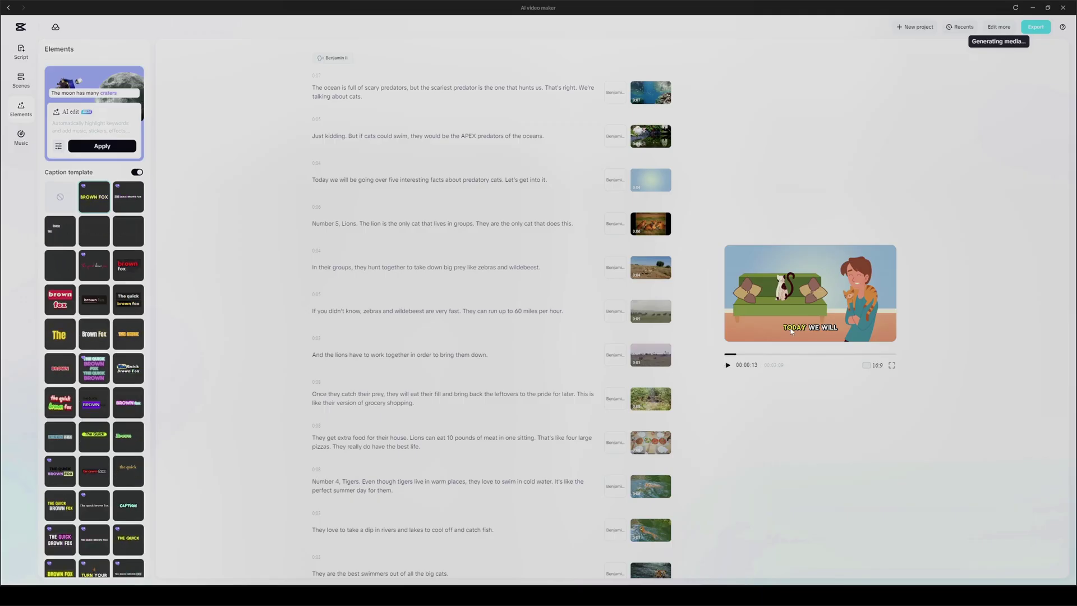
scroll(98, 277, down, 3)
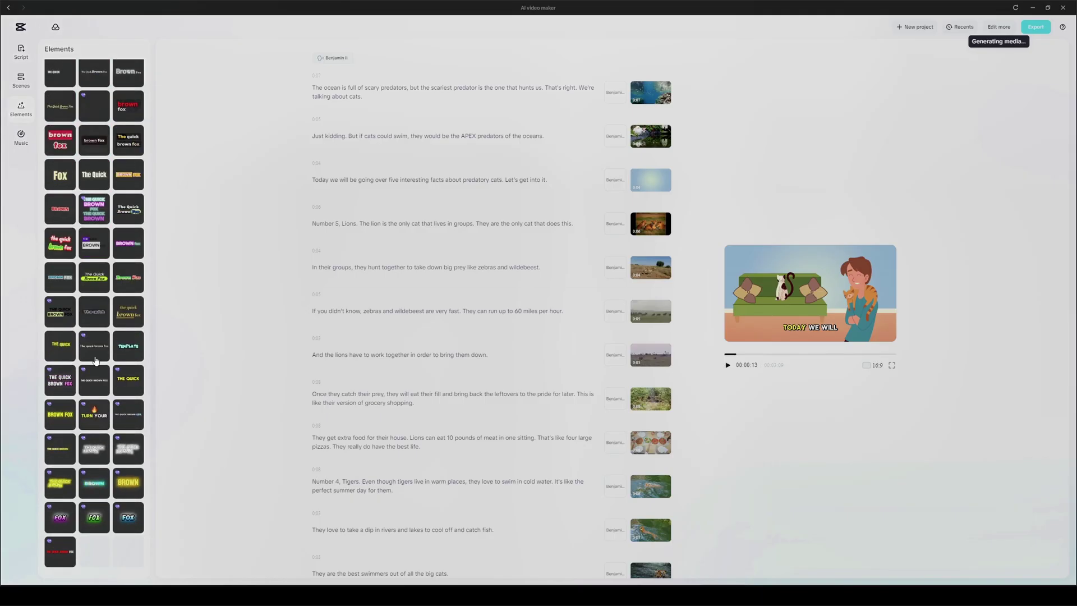
scroll(96, 314, up, 3)
scroll(96, 361, down, 3)
scroll(96, 361, down, 4)
scroll(96, 361, up, 7)
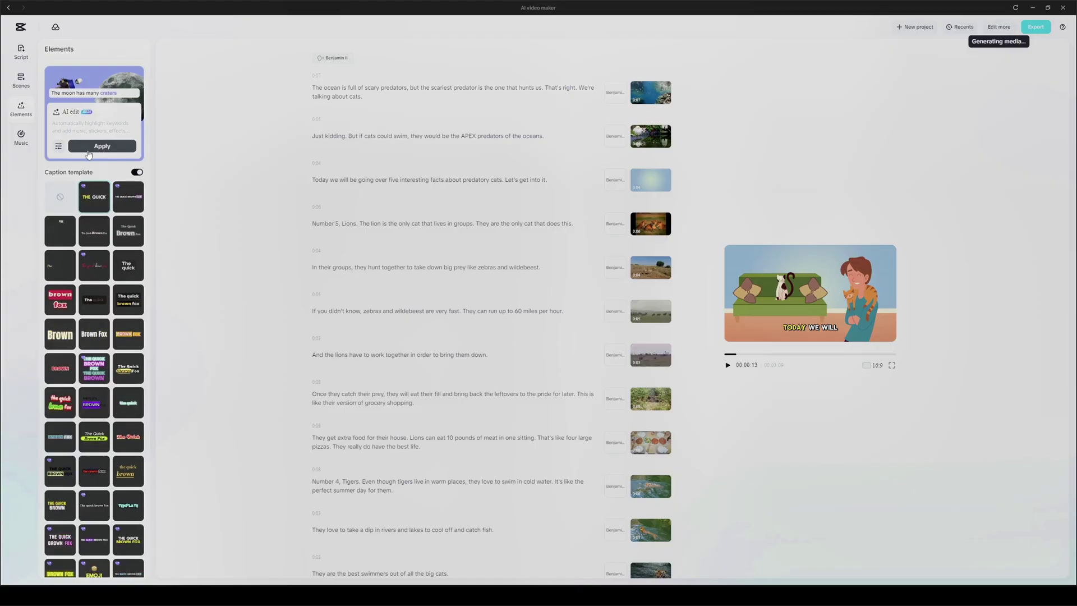
click(58, 149)
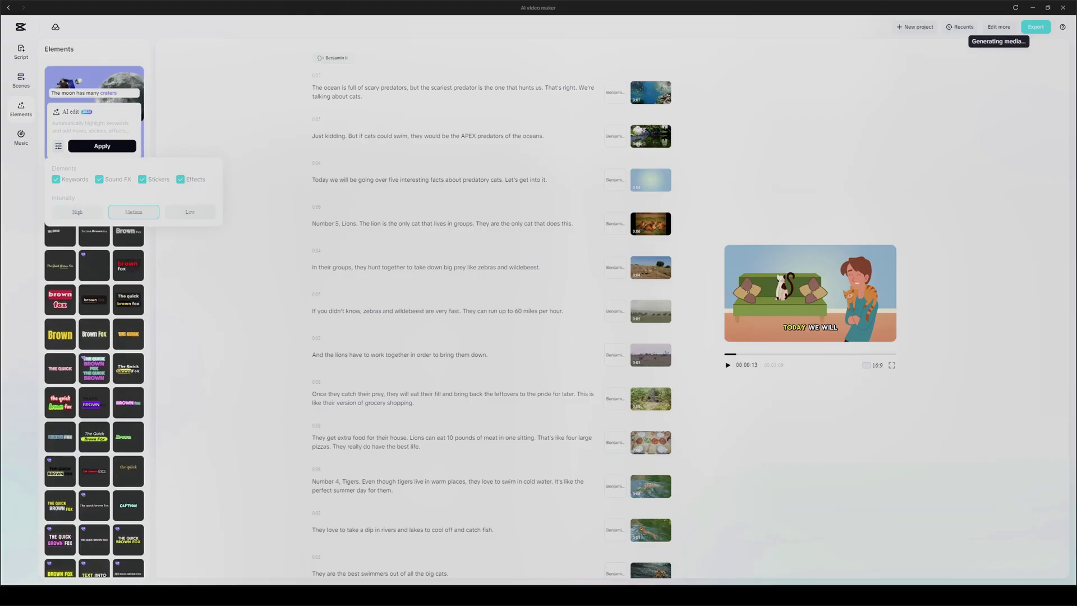
double_click(63, 198)
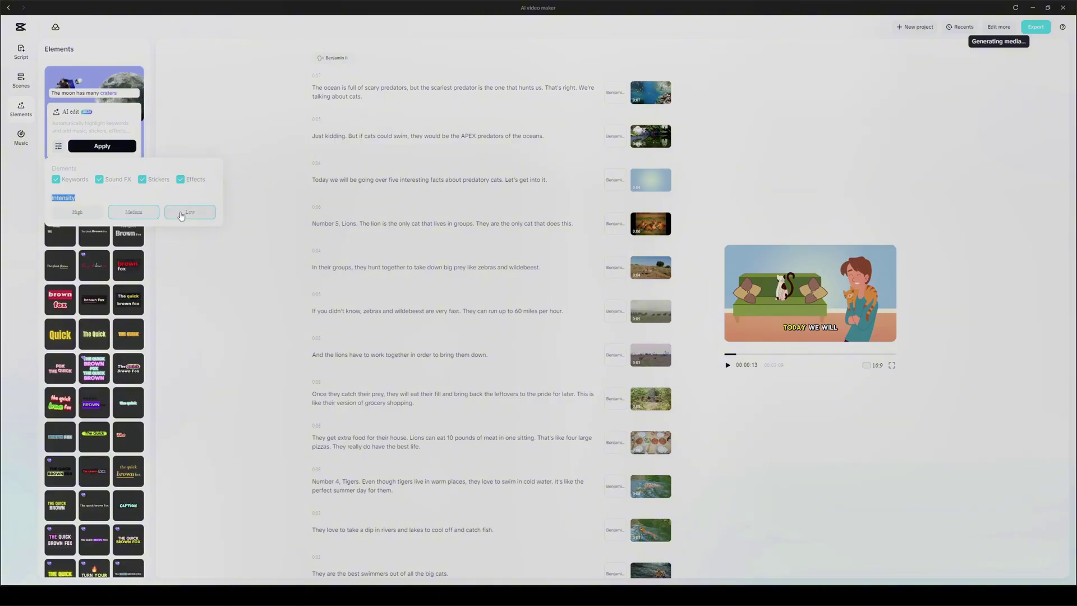
click(59, 147)
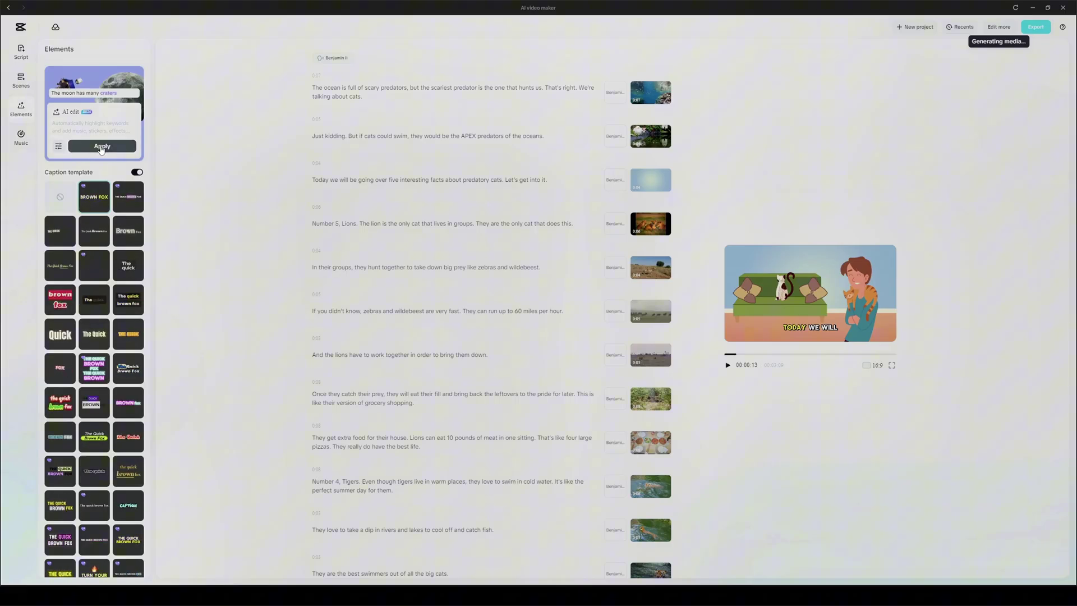
click(59, 147)
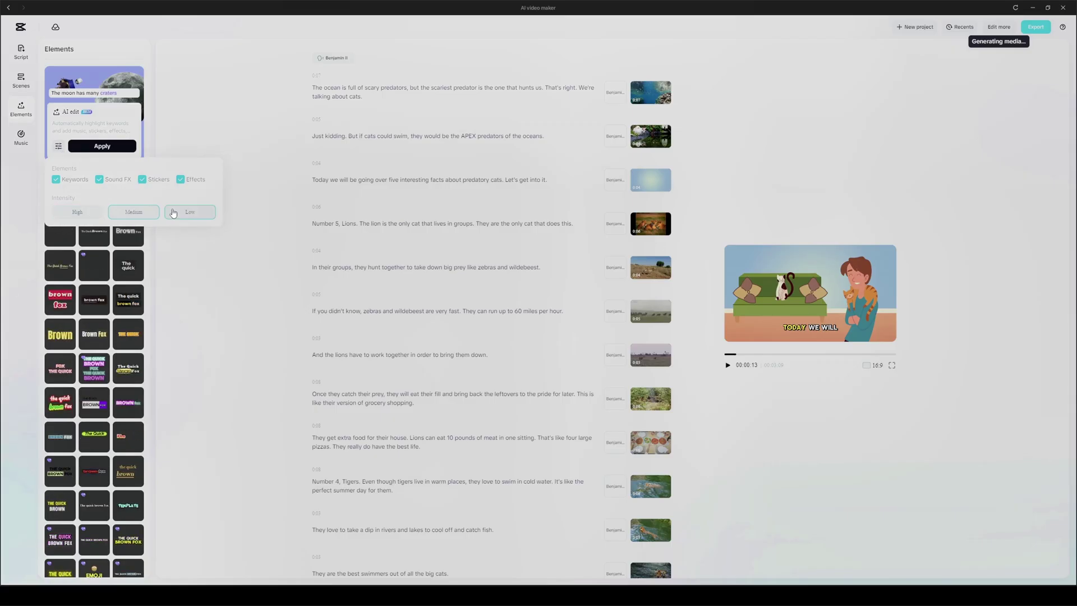
click(59, 148)
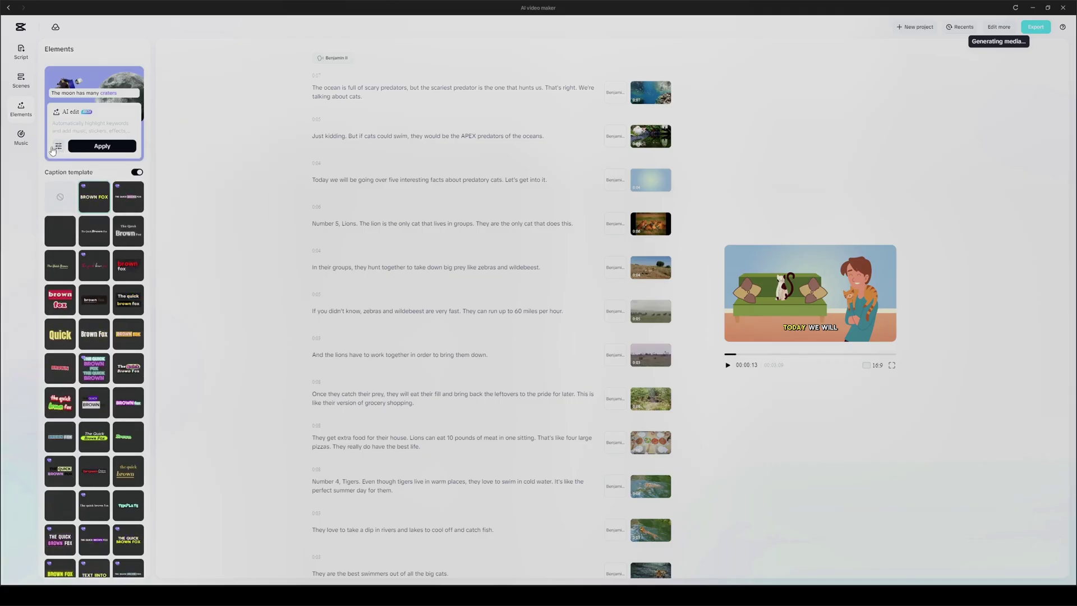
Search the music library for 'Nature'
click(21, 138)
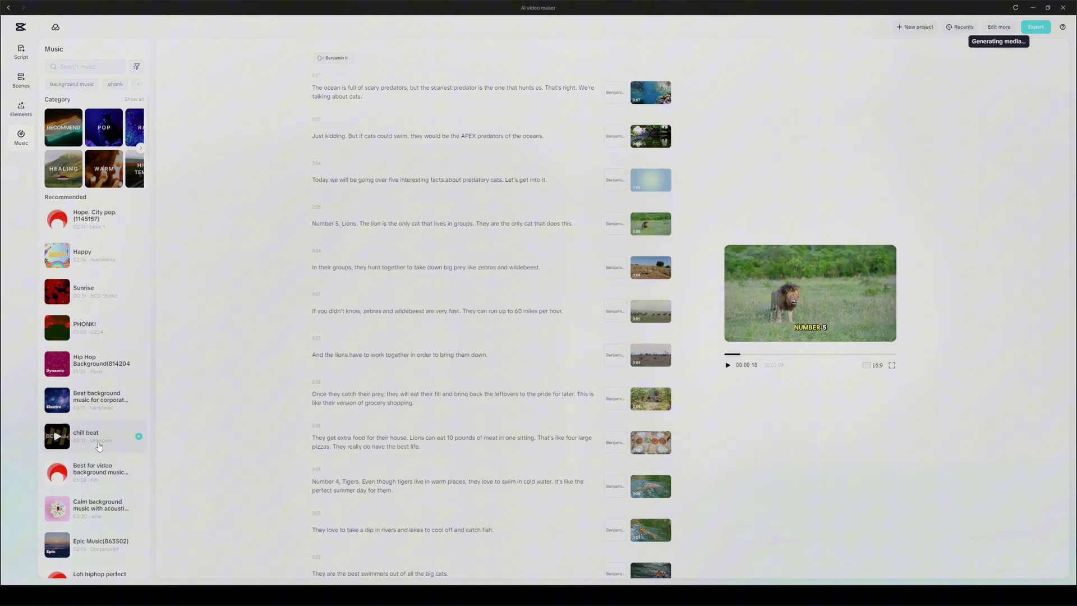
scroll(96, 228, down, 2)
scroll(96, 225, down, 10)
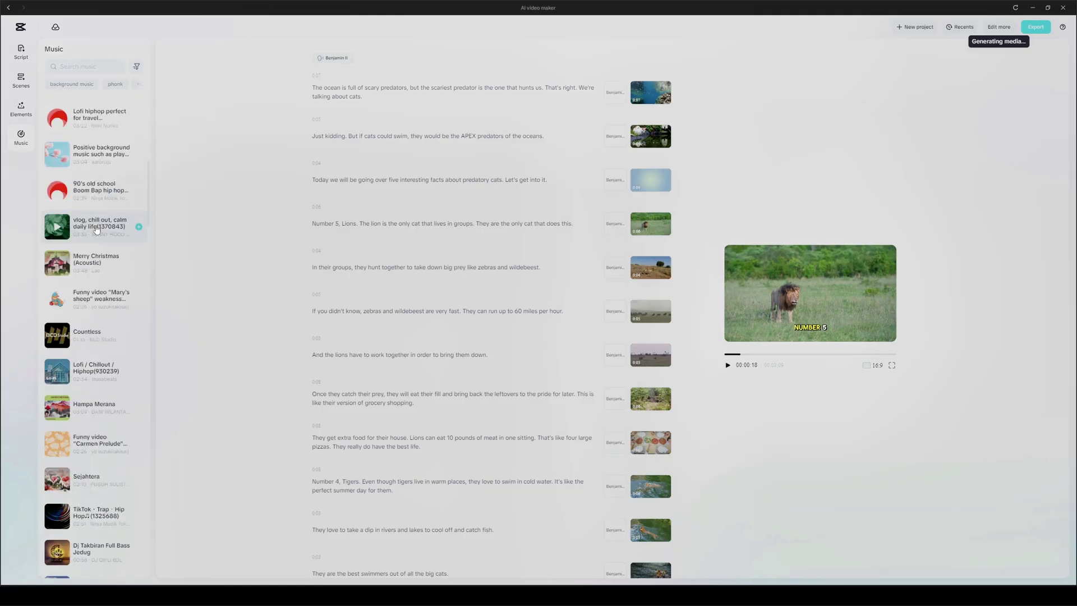
scroll(96, 228, up, 12)
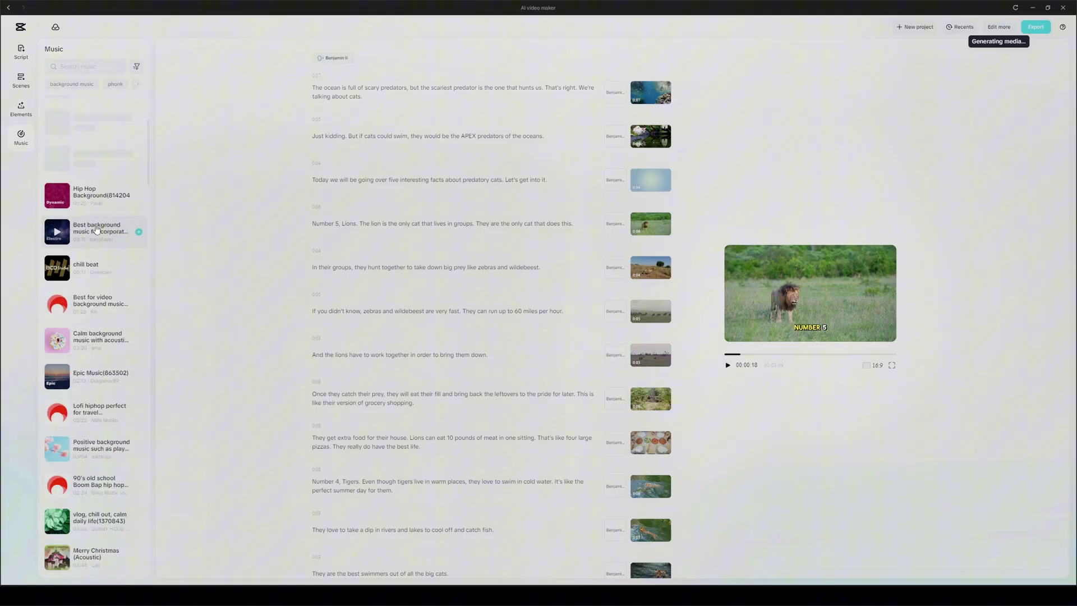
click(82, 67)
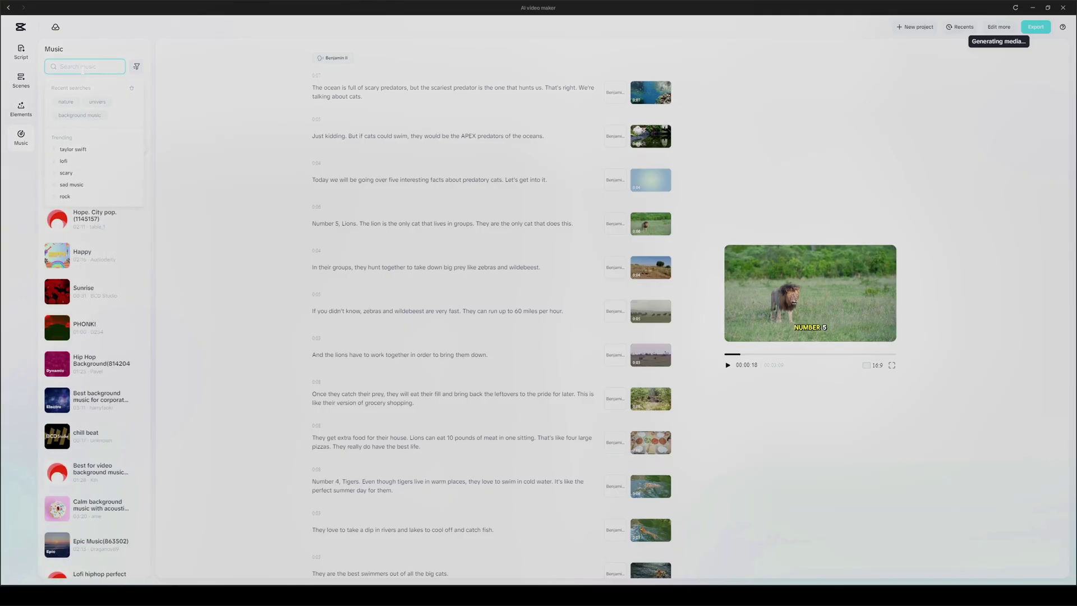
text(N)
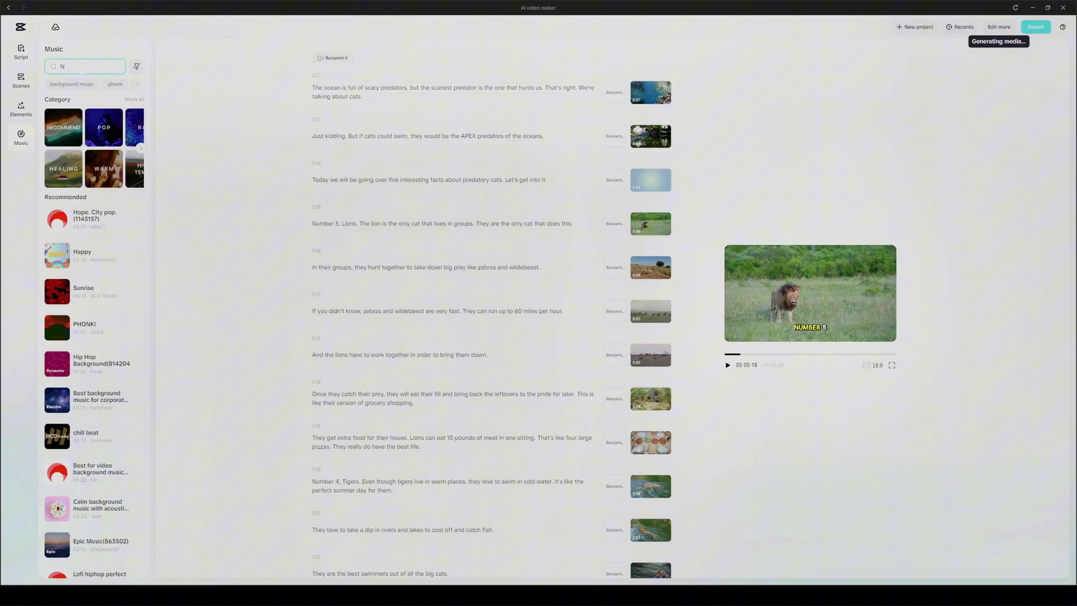
text(ature)
key(Return)
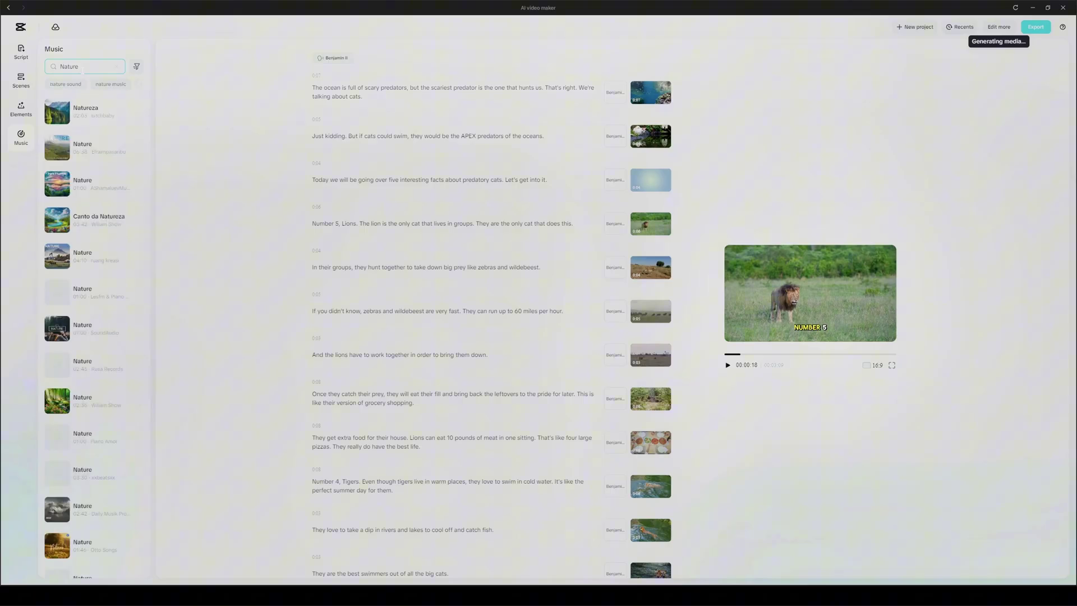
Preview several Nature tracks and add Canto da Natureza as background music
mouse_move(71, 102)
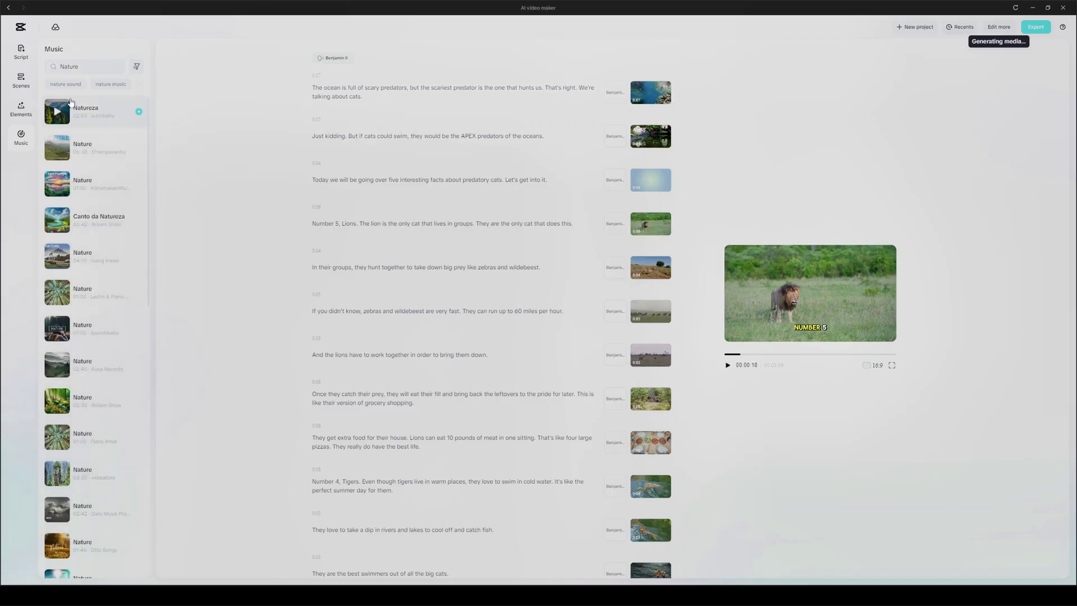
click(58, 112)
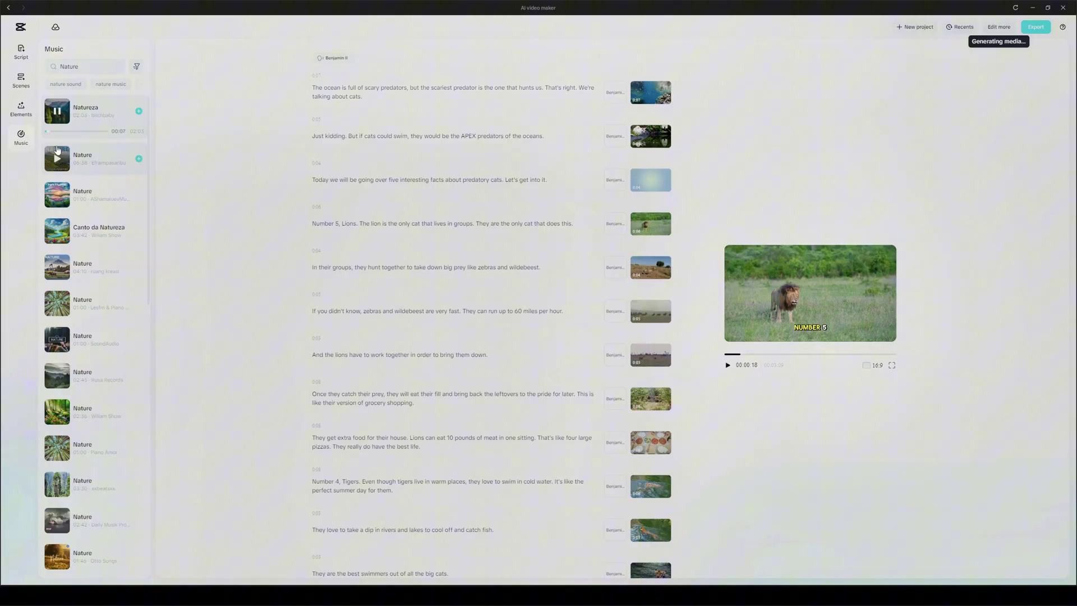
click(57, 160)
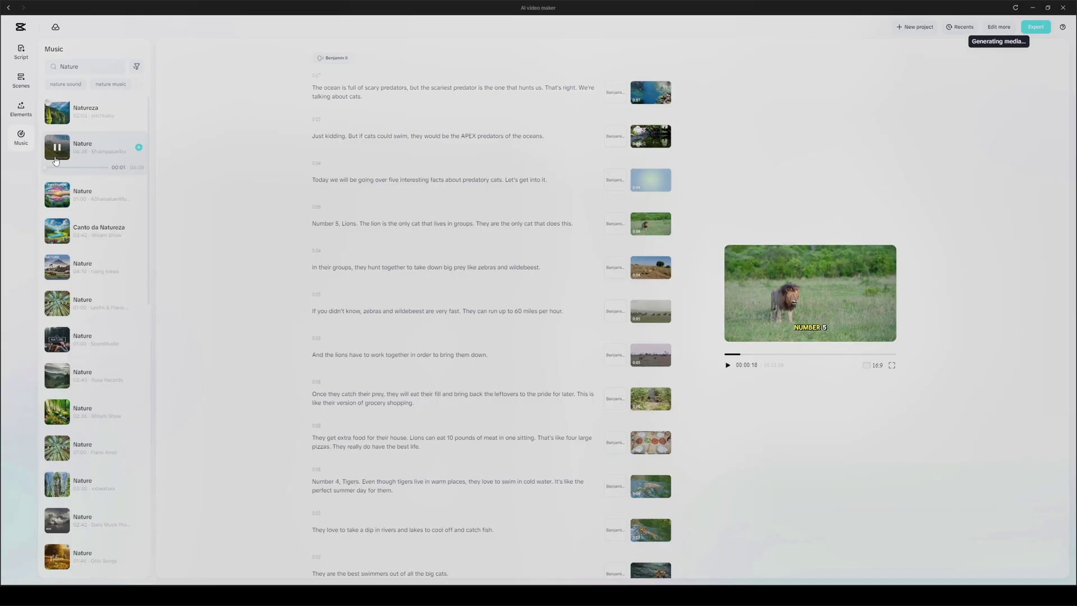
mouse_move(57, 195)
click(57, 196)
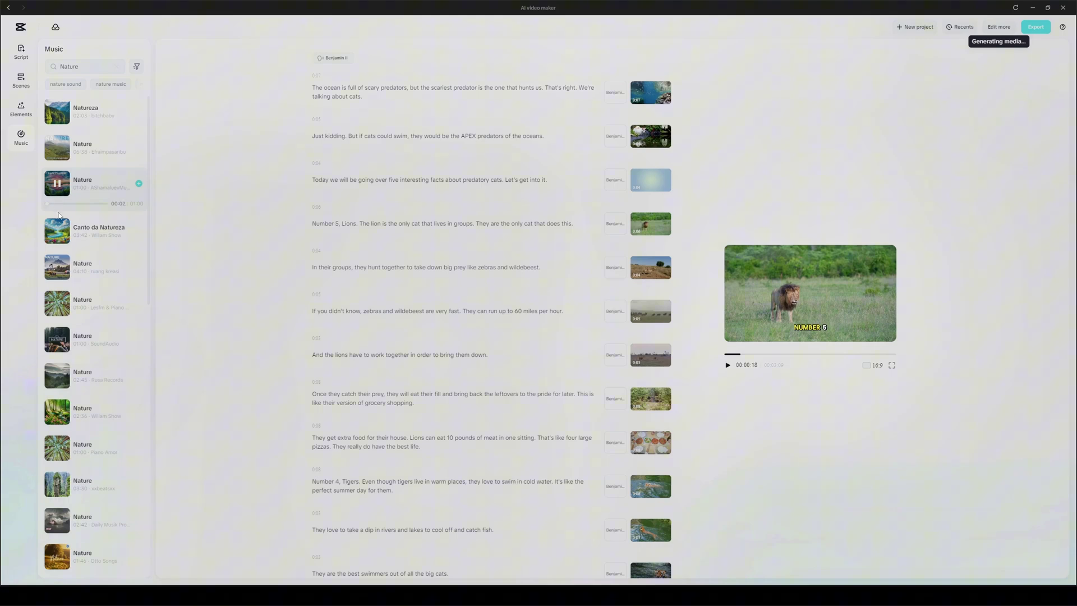
click(58, 234)
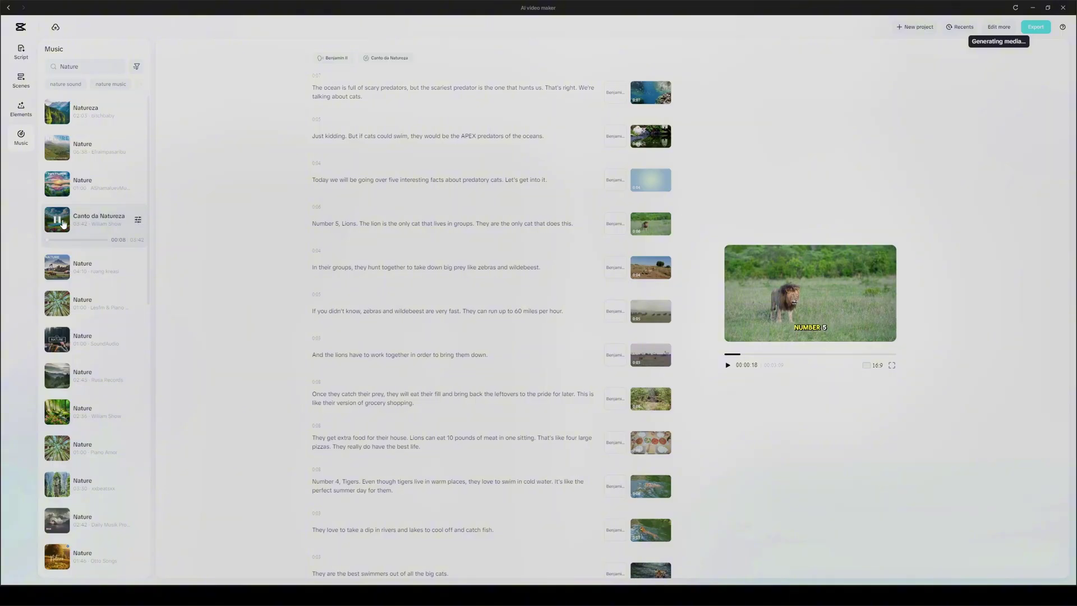
click(727, 366)
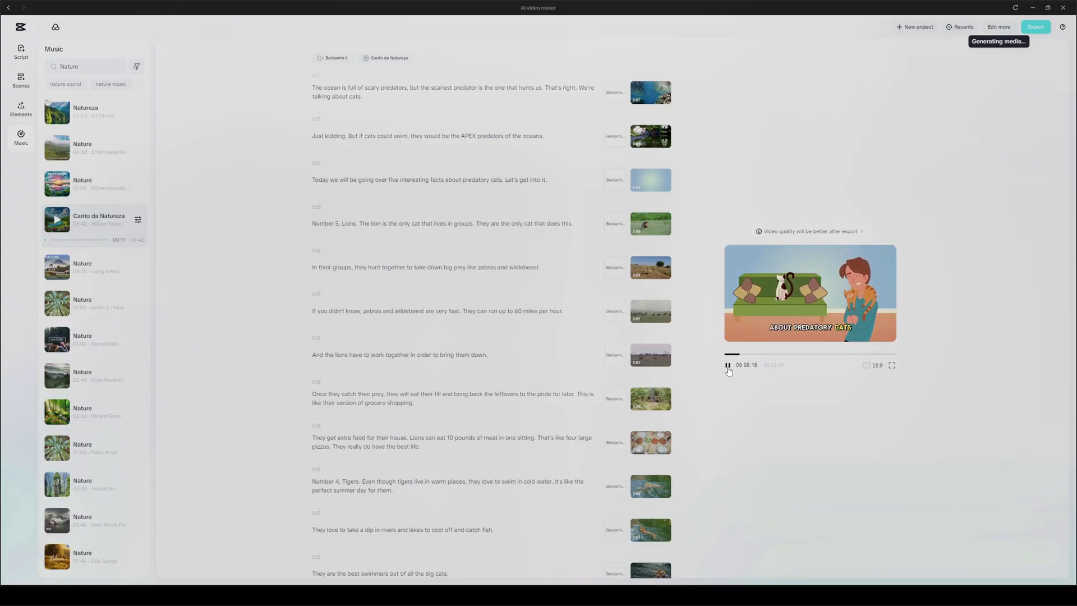
click(728, 366)
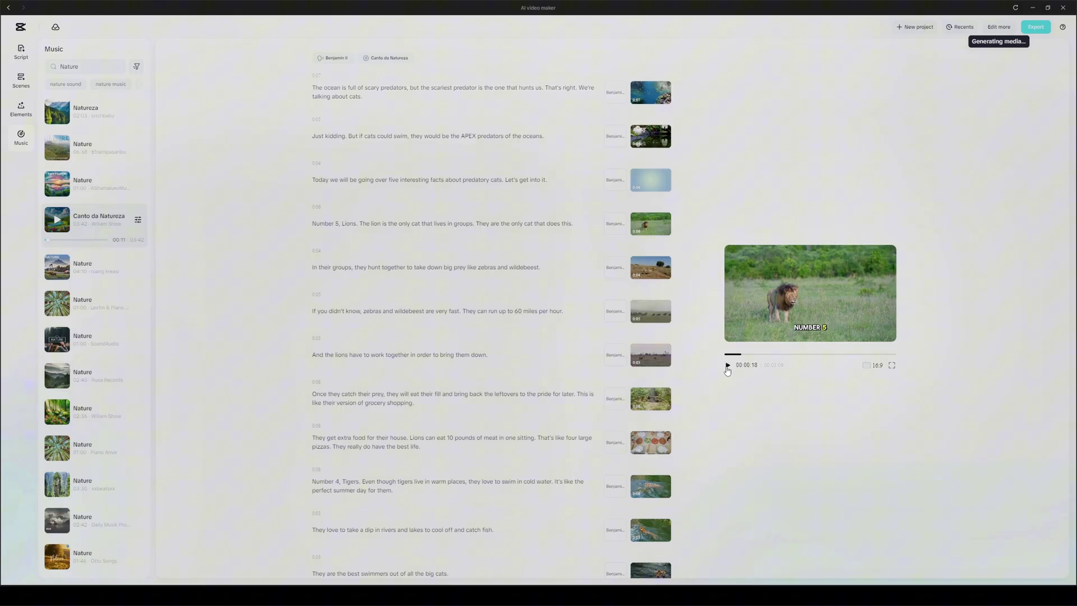
Export 'Predatory Cat Facts' as a 720p mp4 at 24fps
click(1036, 28)
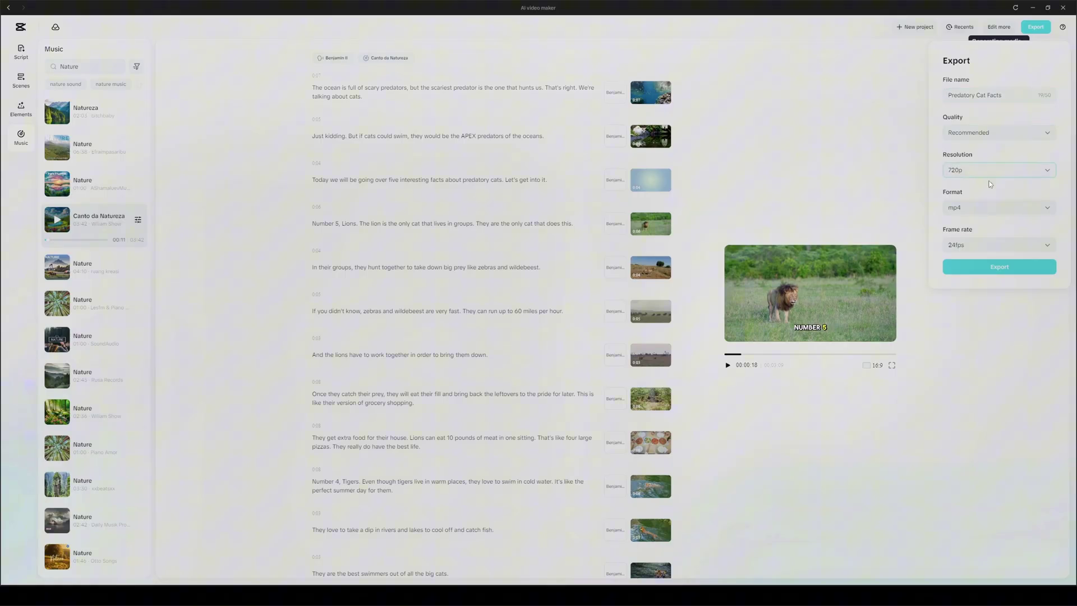
click(983, 269)
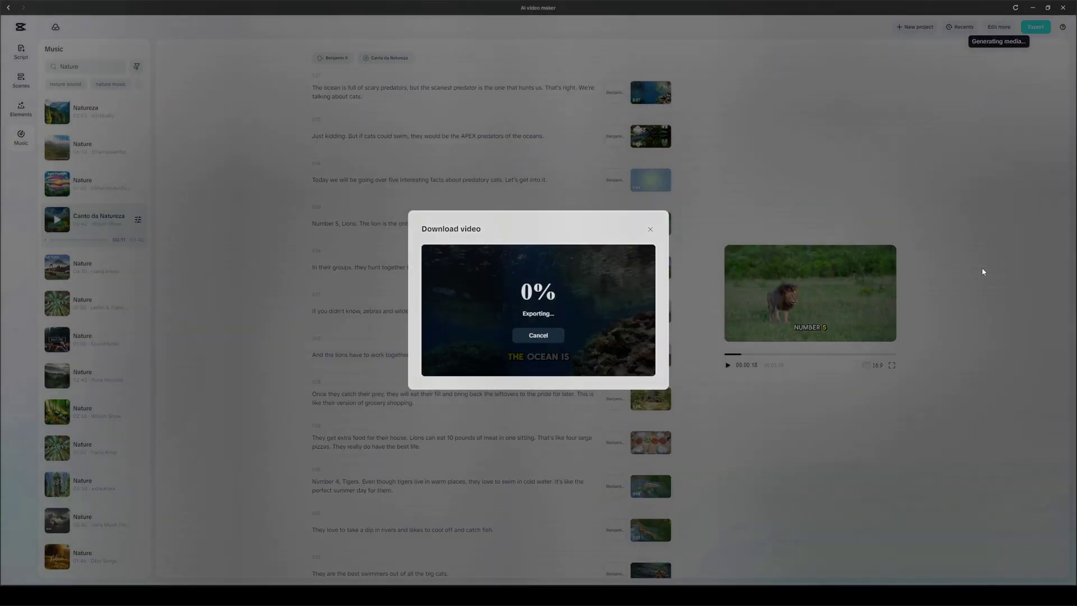